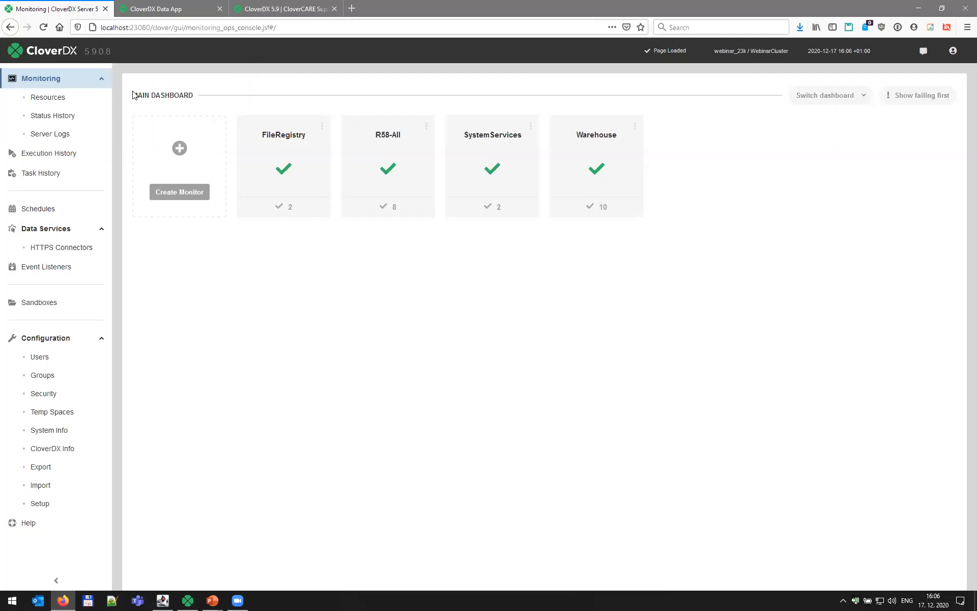
# Create a new dashboard named Test and add monitors for all sandboxes to it
pyautogui.moveTo(132, 95); pyautogui.dragTo(196, 96)
pyautogui.click(235, 100)
pyautogui.click(829, 100)
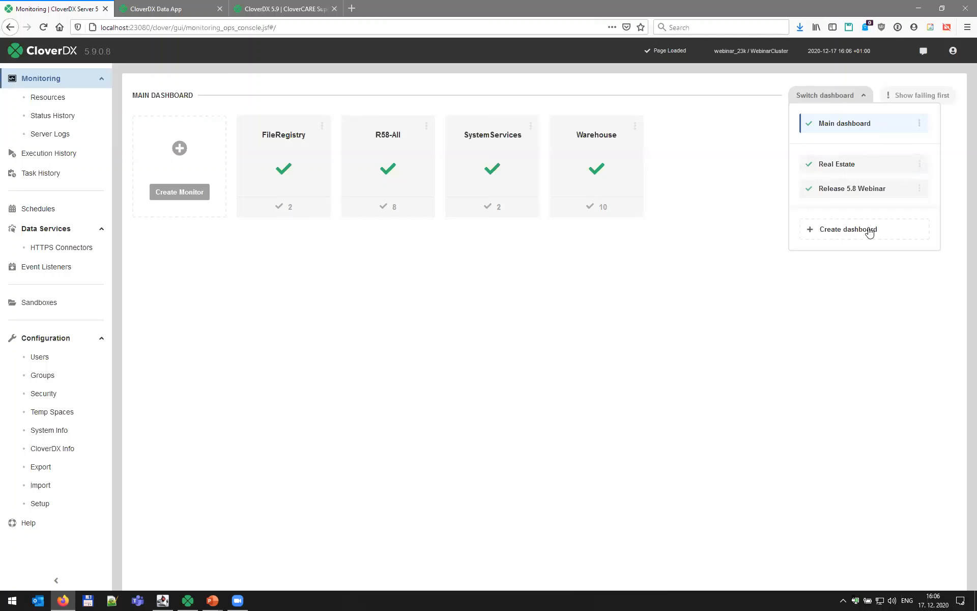
pyautogui.click(849, 230)
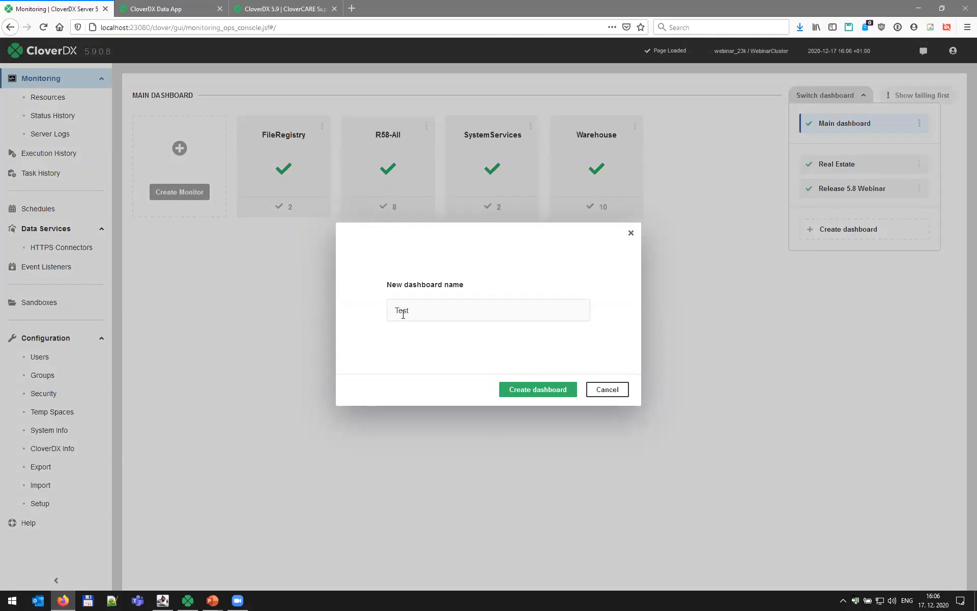
pyautogui.click(519, 392)
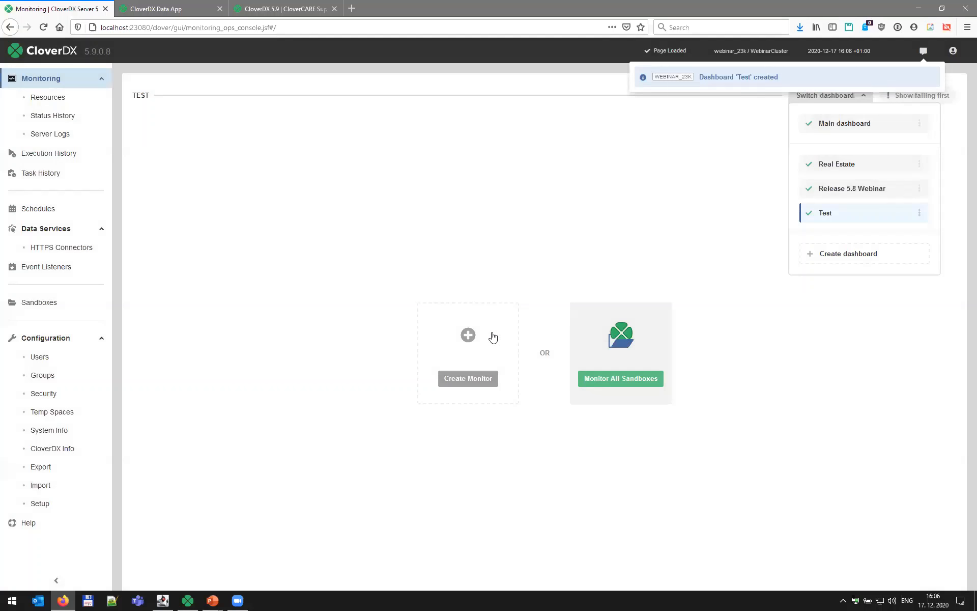
pyautogui.click(606, 379)
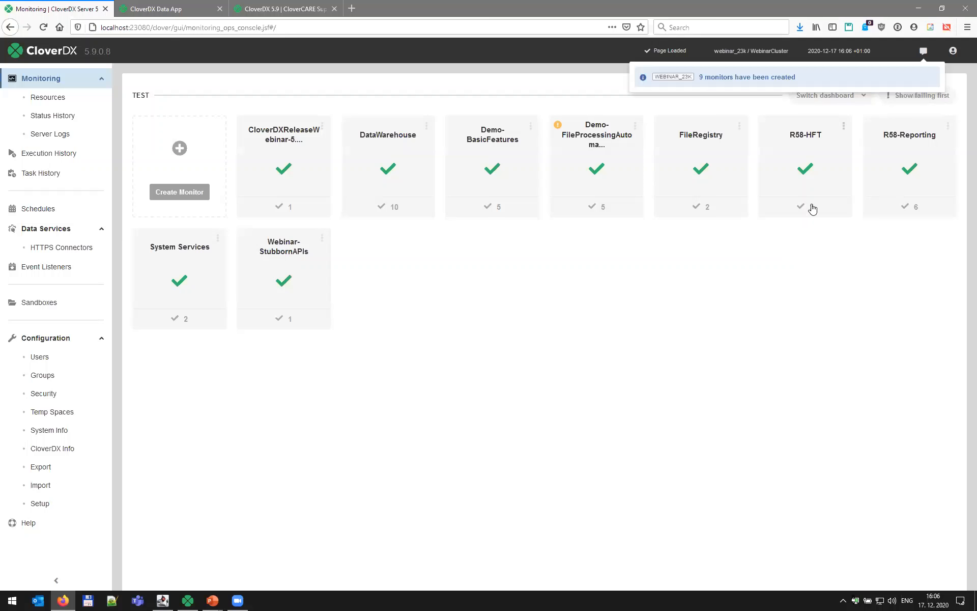
# Open the Real Estate dashboard and clone it
pyautogui.click(838, 97)
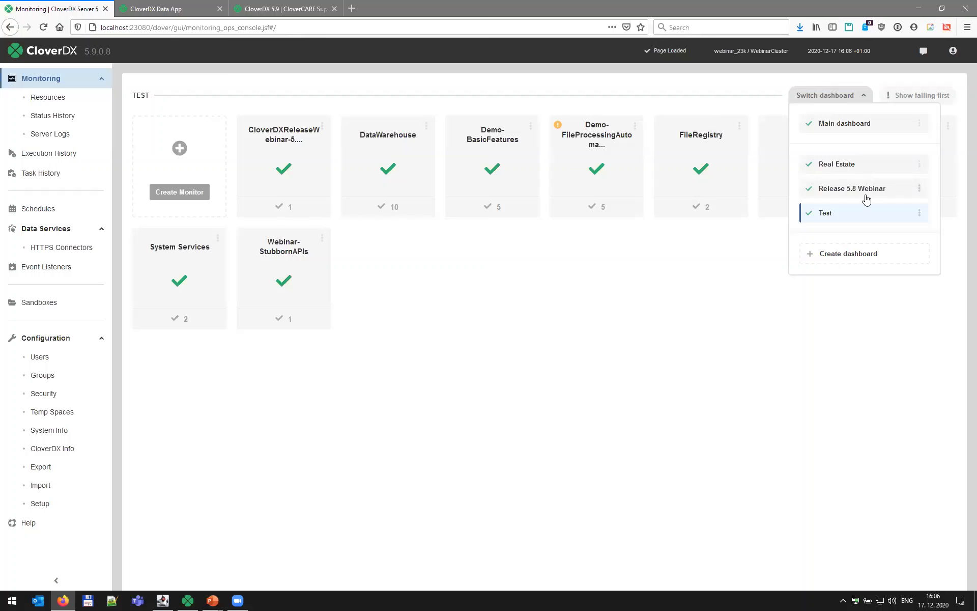
pyautogui.click(856, 167)
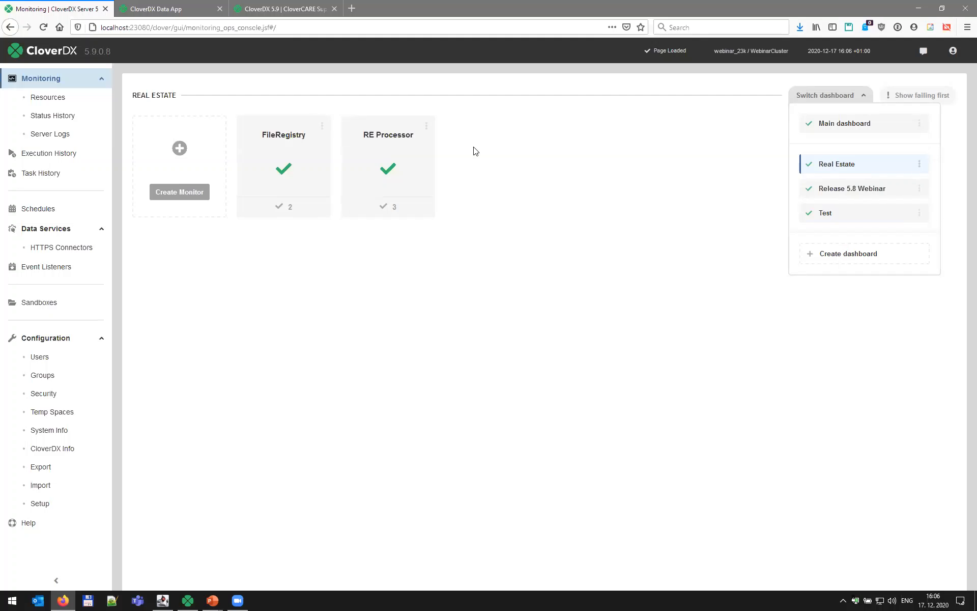
pyautogui.click(919, 164)
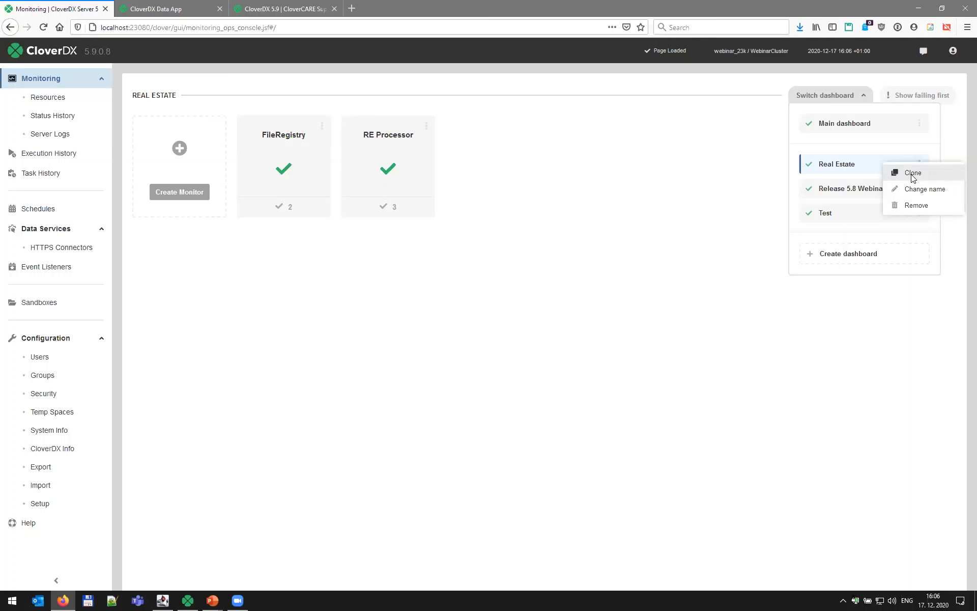
pyautogui.click(913, 174)
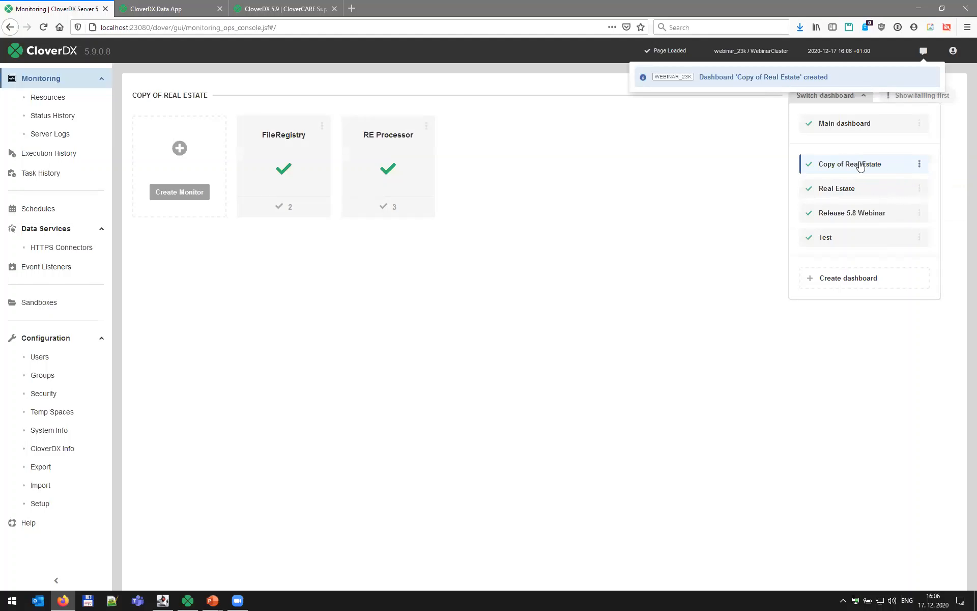
# In the Copy of Real Estate dashboard, rename the RE Processor monitor to RE Processor Test, keeping only RE-ScanAndLoadAllDirectories in it
pyautogui.click(842, 190)
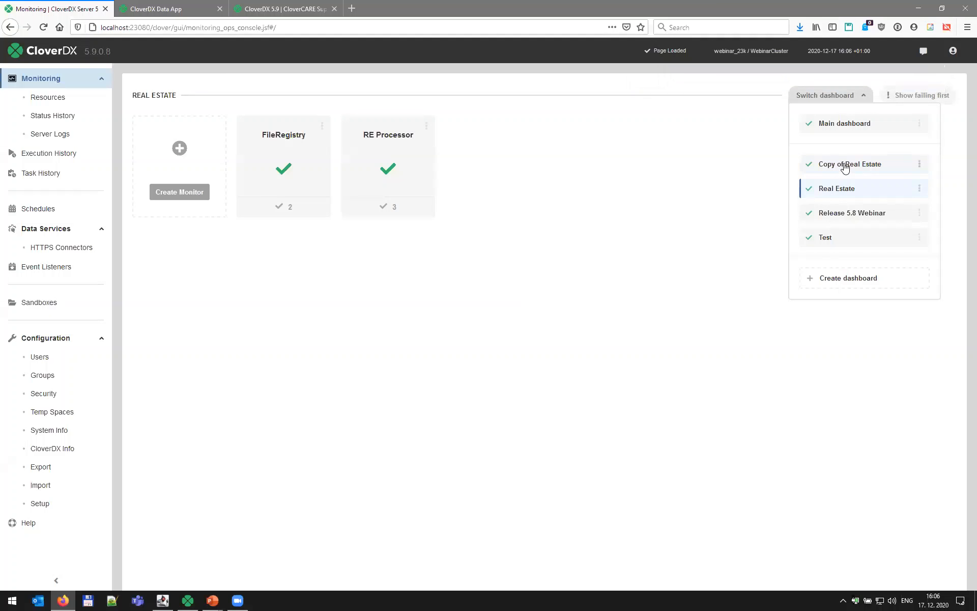
pyautogui.click(845, 167)
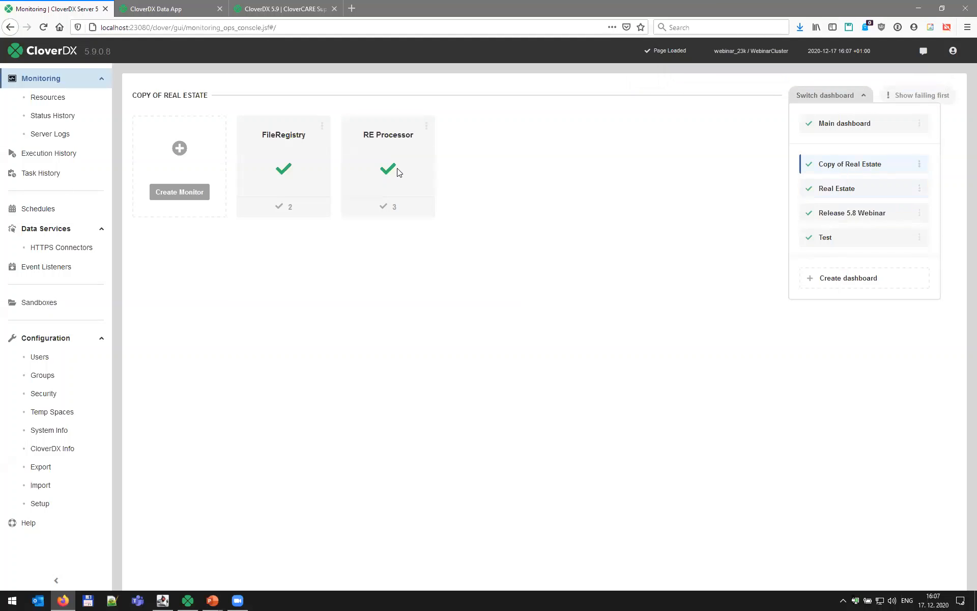
pyautogui.click(427, 126)
pyautogui.click(448, 157)
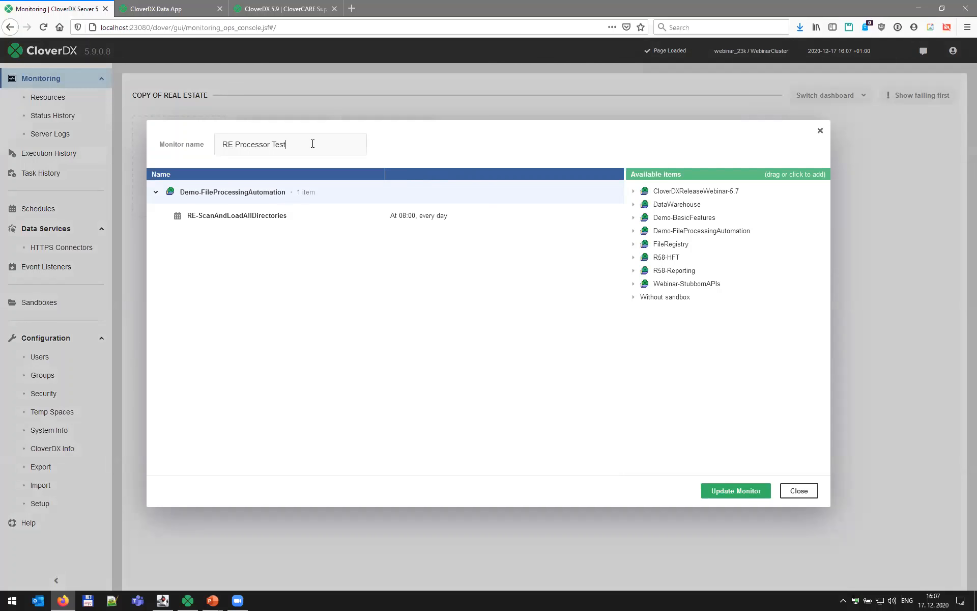
pyautogui.click(729, 491)
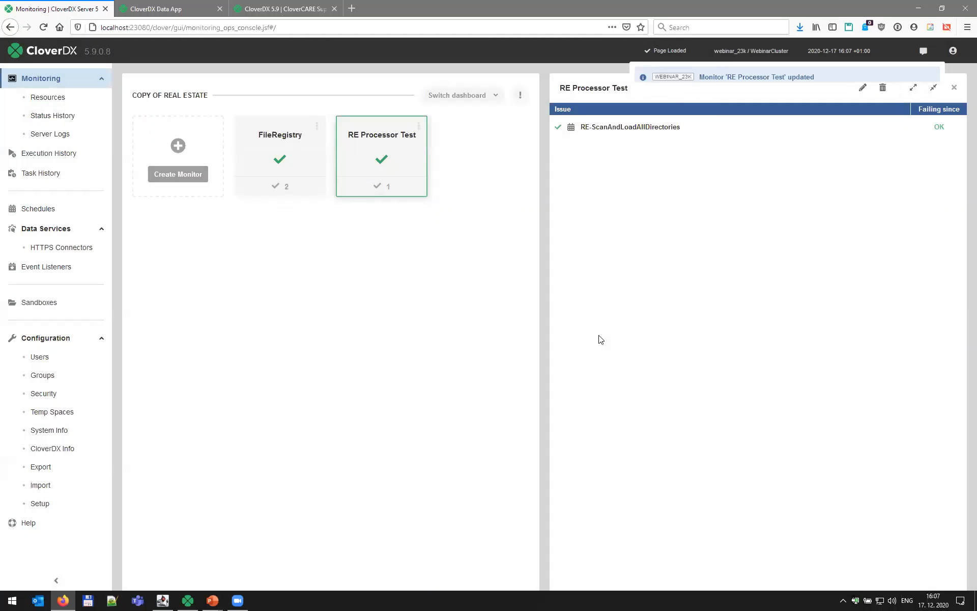
# Open the original Real Estate dashboard to compare its monitors with those of the edited copy
pyautogui.click(460, 99)
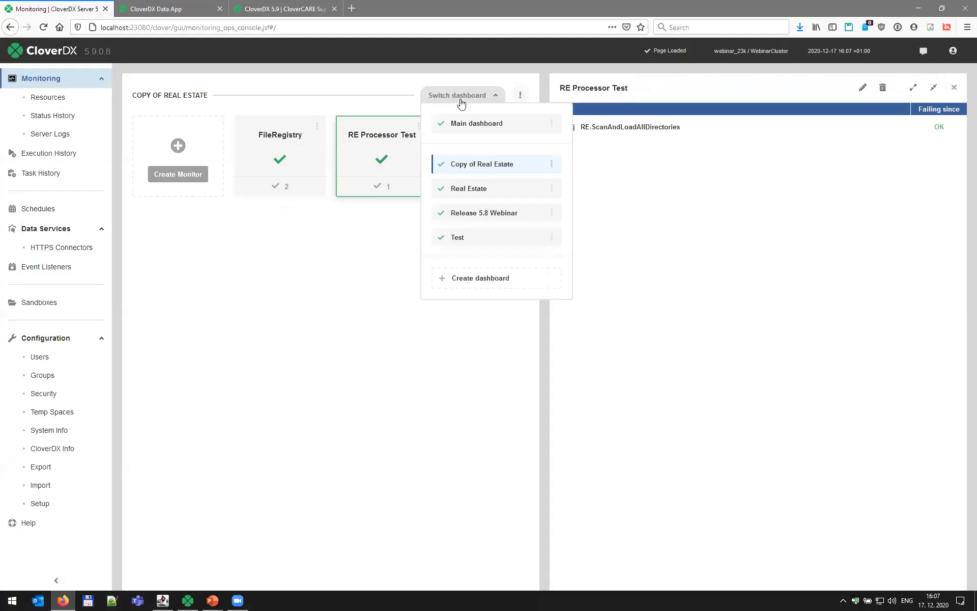
pyautogui.click(474, 189)
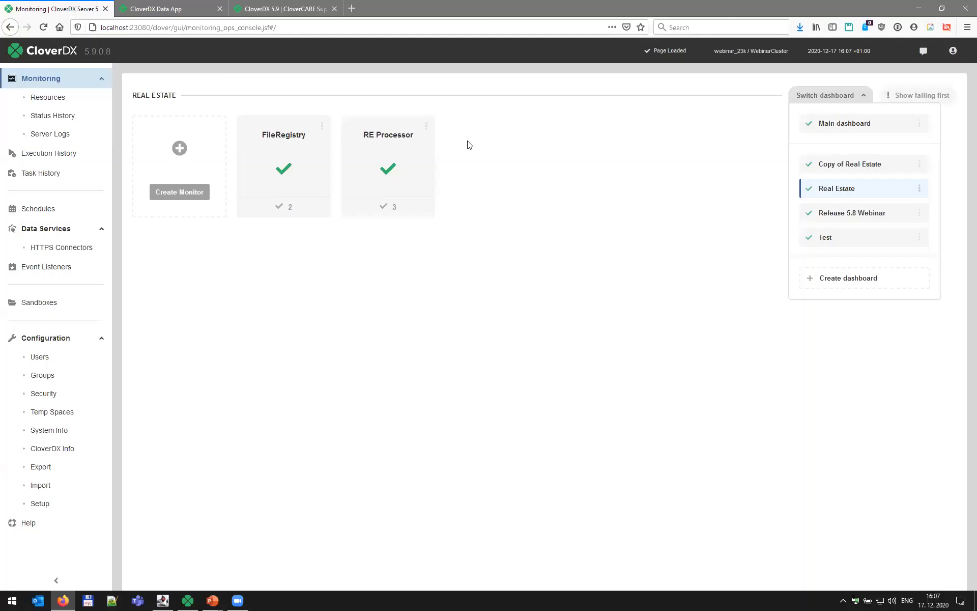
pyautogui.click(612, 181)
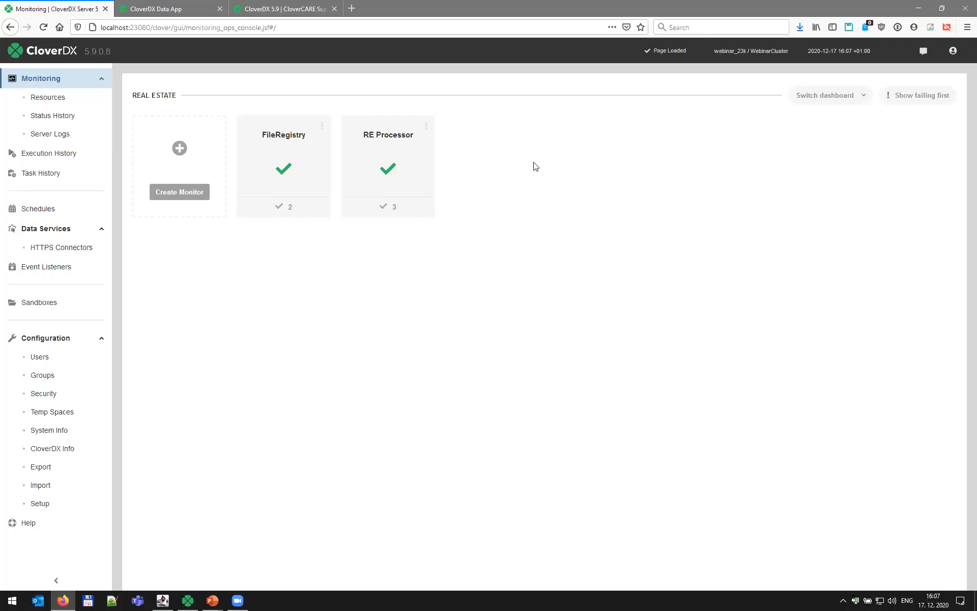
# Switch the monitoring view back to the Main dashboard
pyautogui.click(900, 104)
pyautogui.click(859, 99)
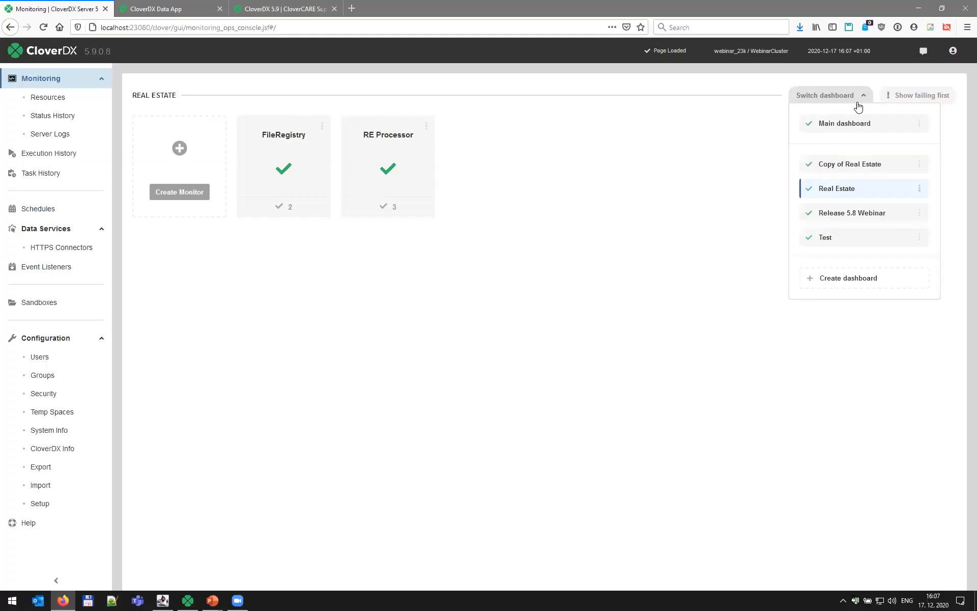
pyautogui.click(855, 126)
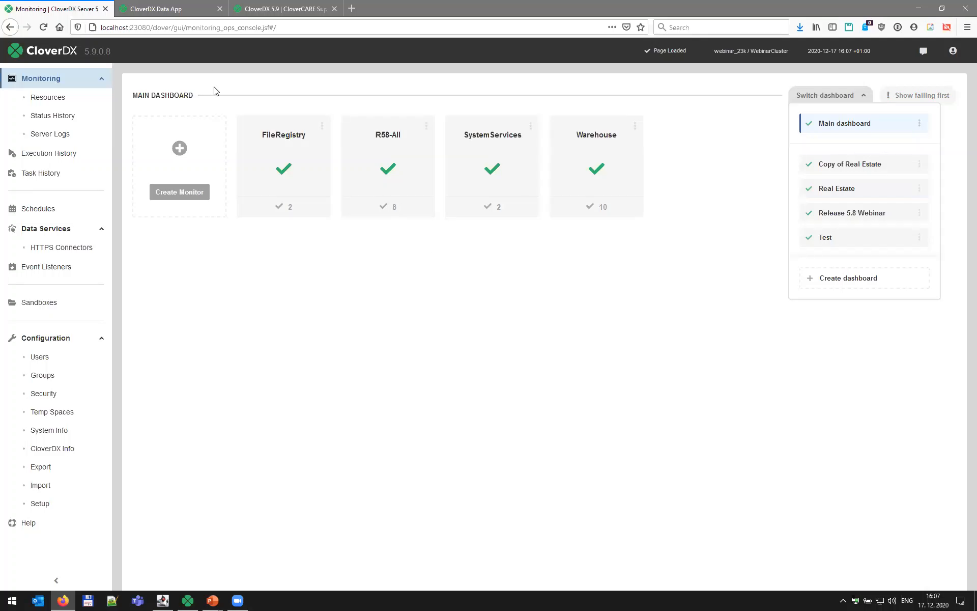
pyautogui.click(737, 162)
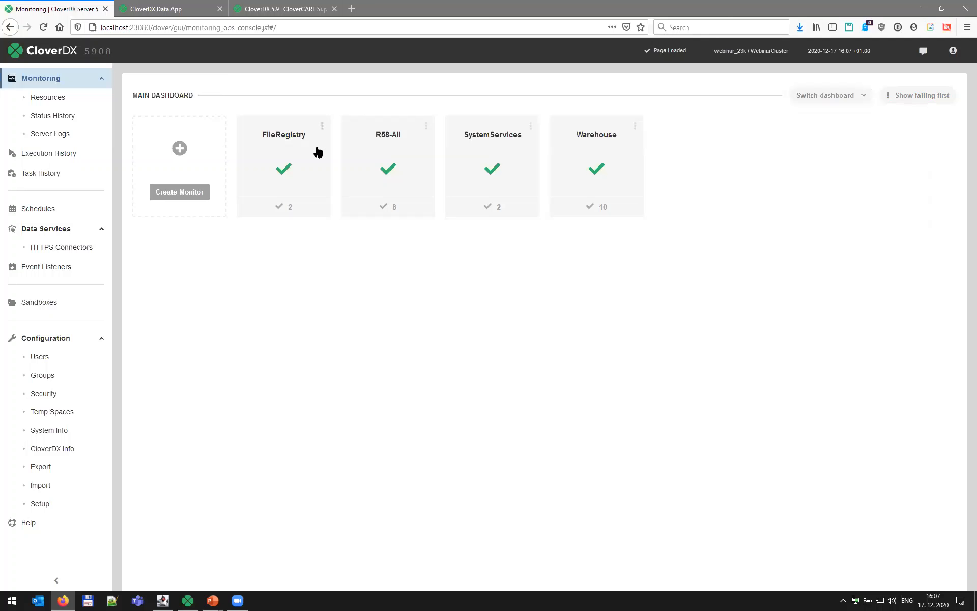
# Run the R58-CallAPI data app from the Data Apps catalog with the call type All fail
pyautogui.click(206, 9)
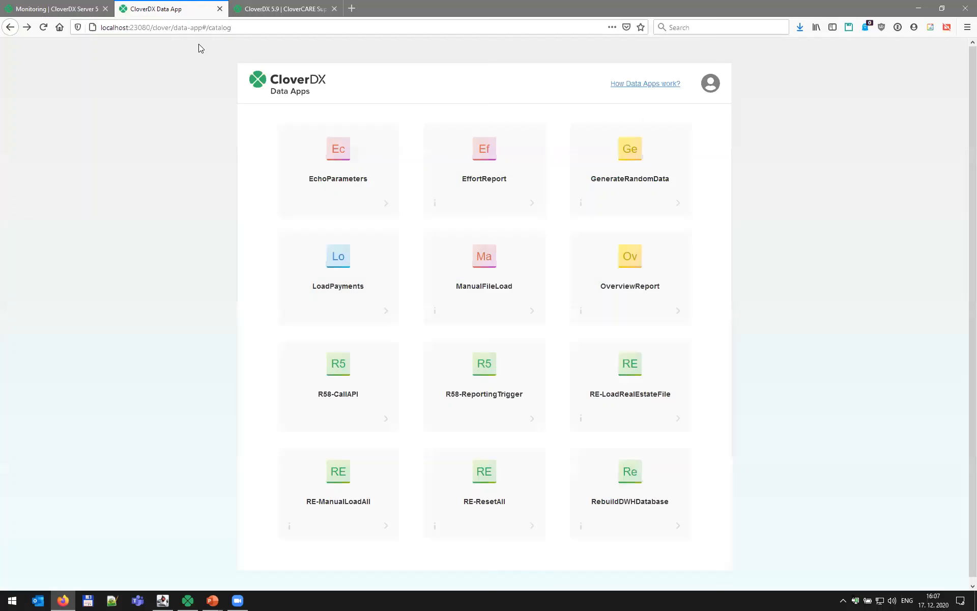
pyautogui.click(336, 372)
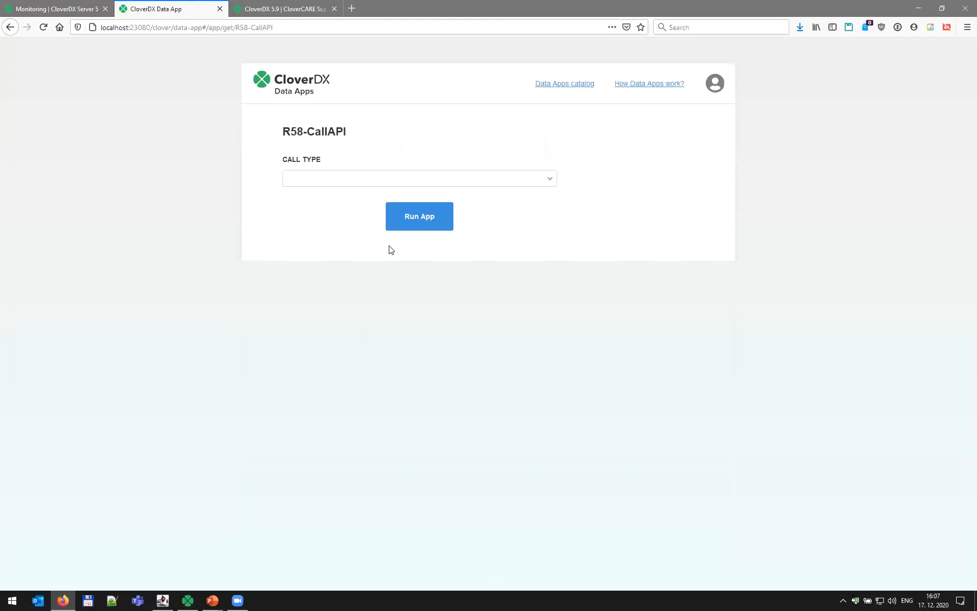
pyautogui.click(437, 179)
pyautogui.click(336, 203)
pyautogui.click(411, 217)
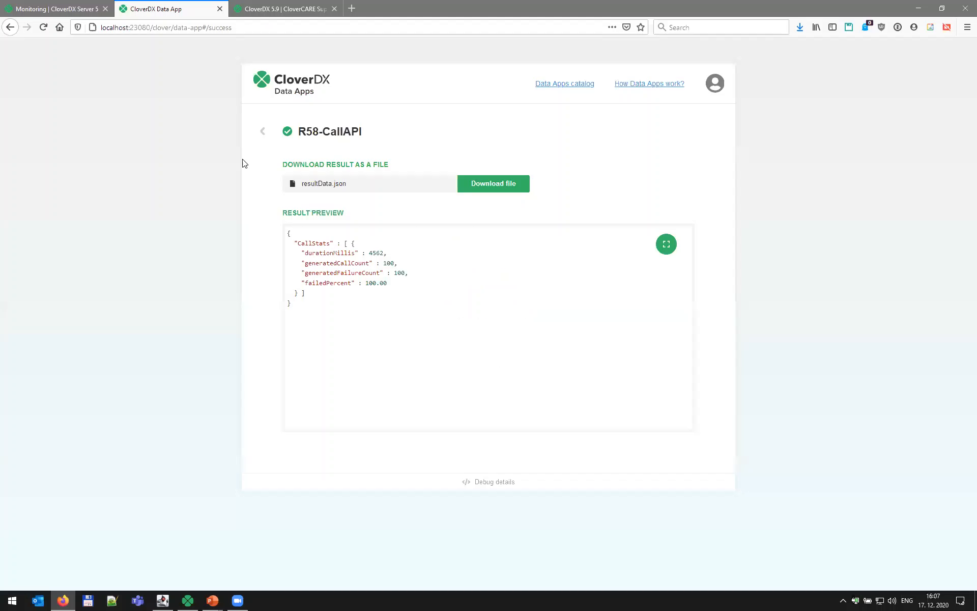
# Check the issue list of the R58-All monitor on the Main dashboard, and close its details
pyautogui.click(85, 9)
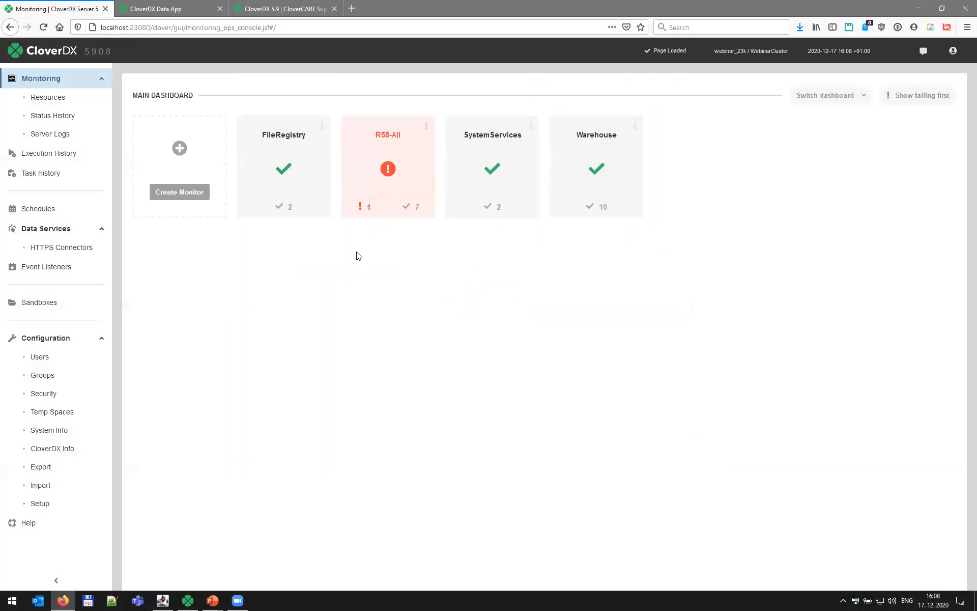
pyautogui.click(383, 161)
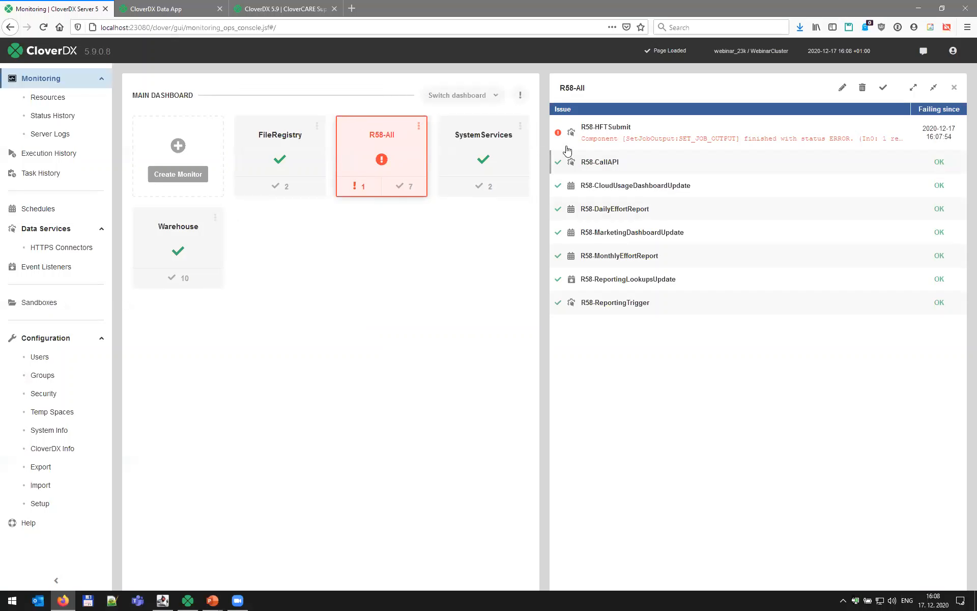
pyautogui.click(954, 88)
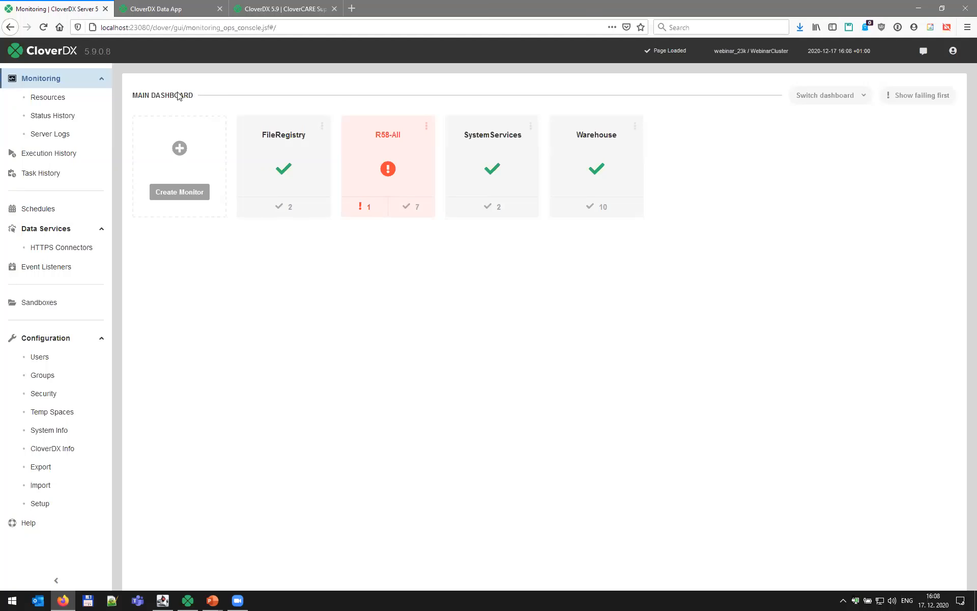
# Run the R58-CallAPI data app again with the call type All succeed
pyautogui.click(171, 9)
pyautogui.click(263, 131)
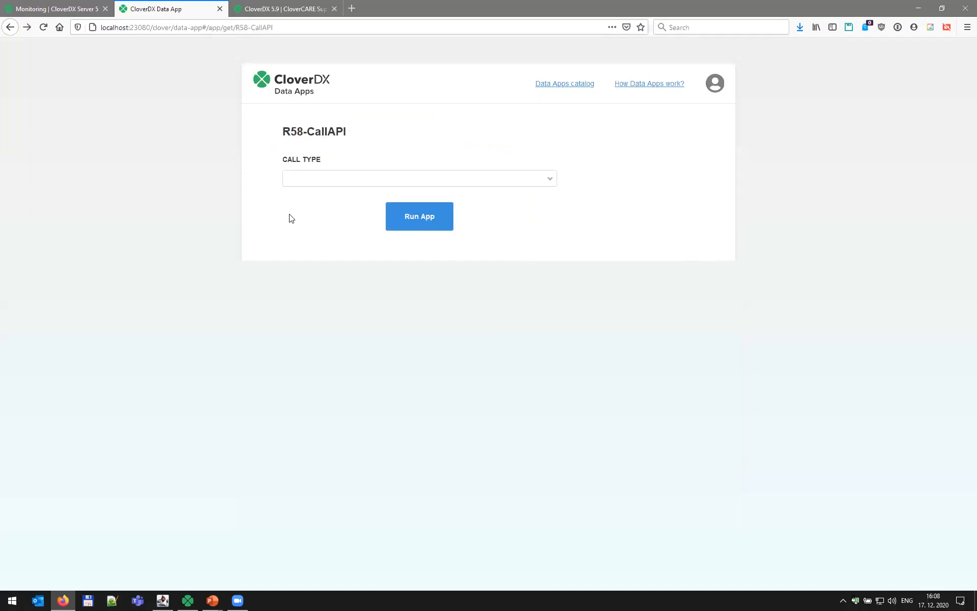
pyautogui.click(553, 178)
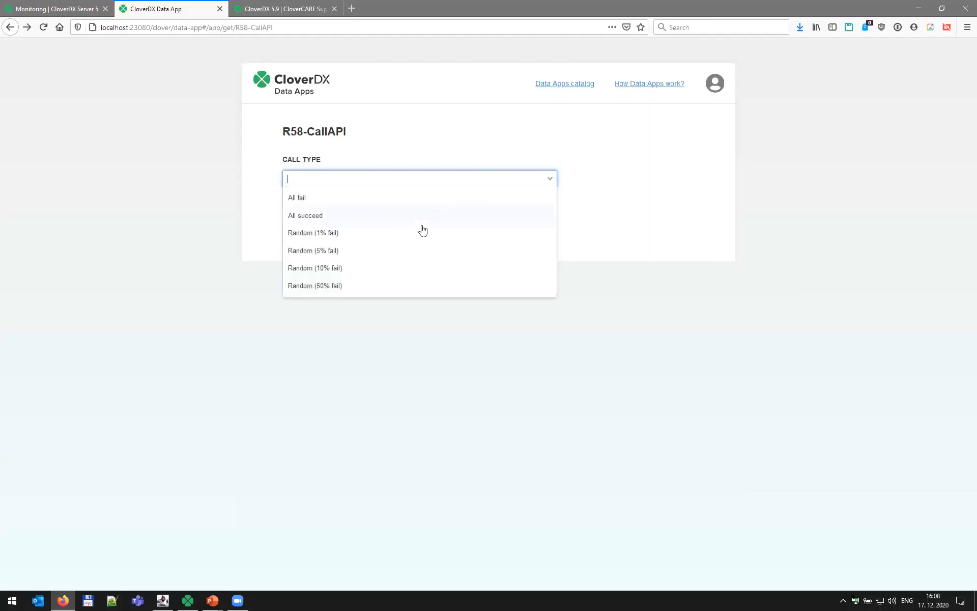
pyautogui.click(345, 215)
pyautogui.click(403, 211)
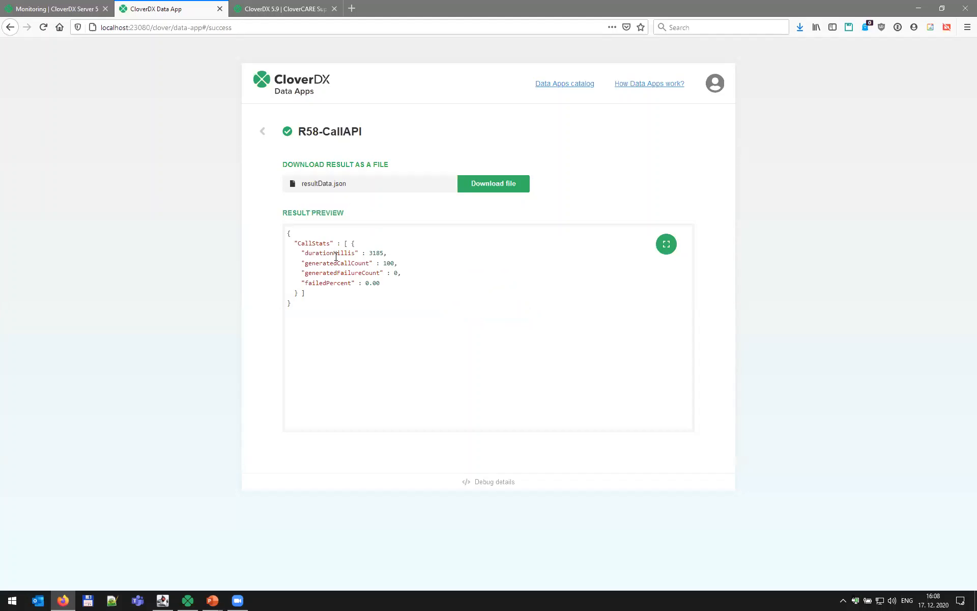
# Review the past R58-HFTSubmit failure in the R58-All monitor on the Main dashboard and mark it as resolved
pyautogui.click(76, 12)
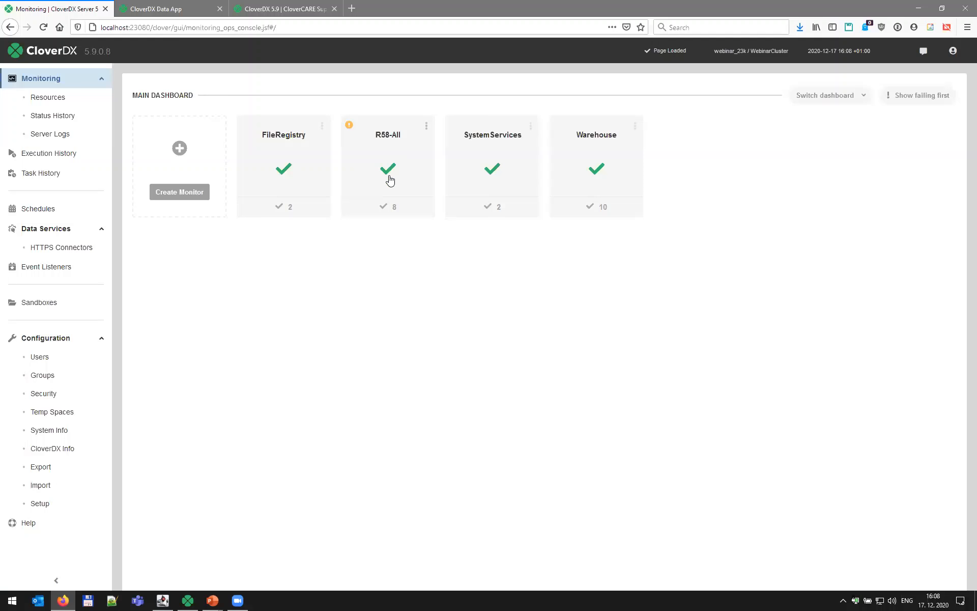
pyautogui.moveTo(352, 131)
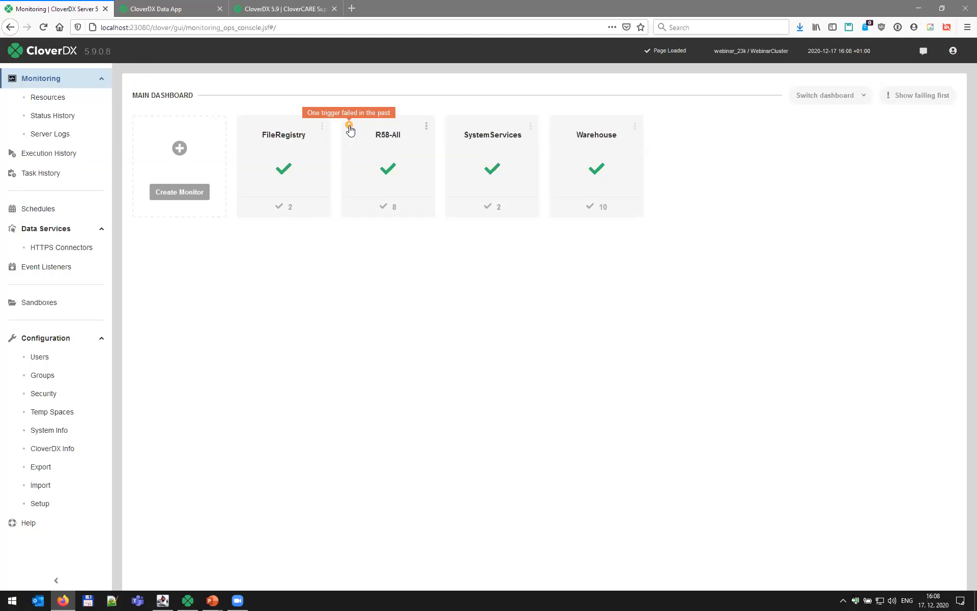
pyautogui.click(381, 141)
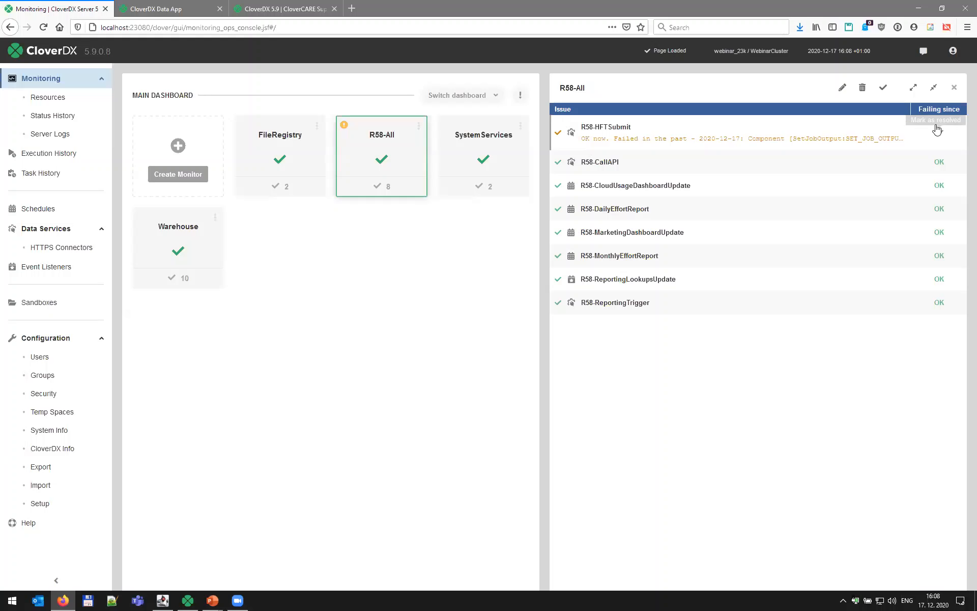
pyautogui.click(937, 120)
pyautogui.click(659, 138)
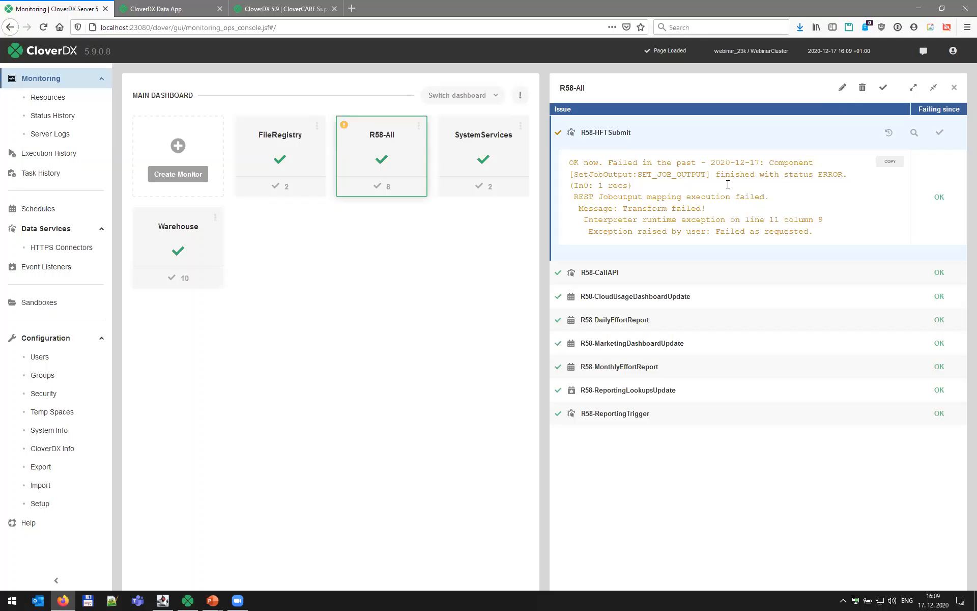
pyautogui.click(939, 133)
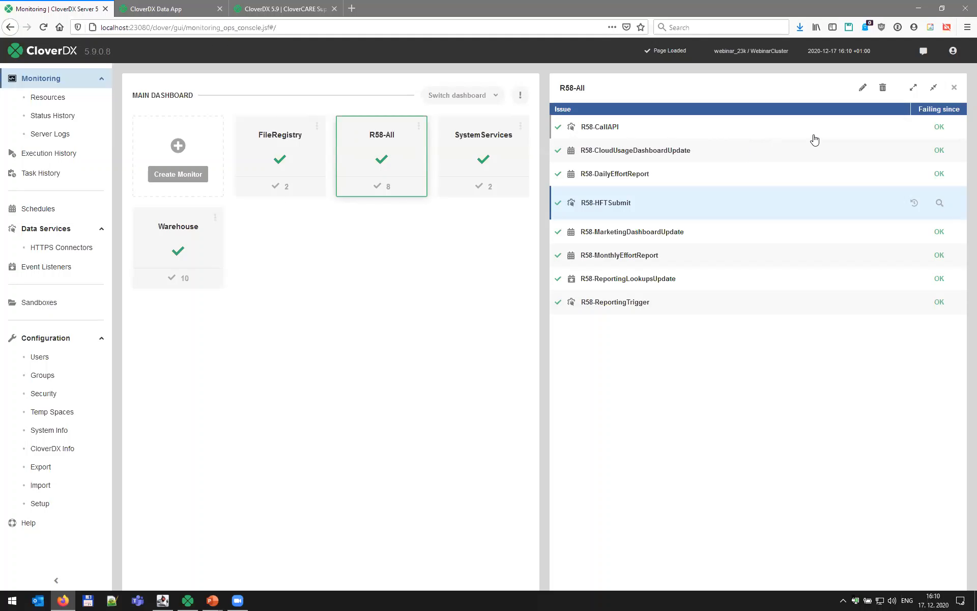
pyautogui.click(954, 87)
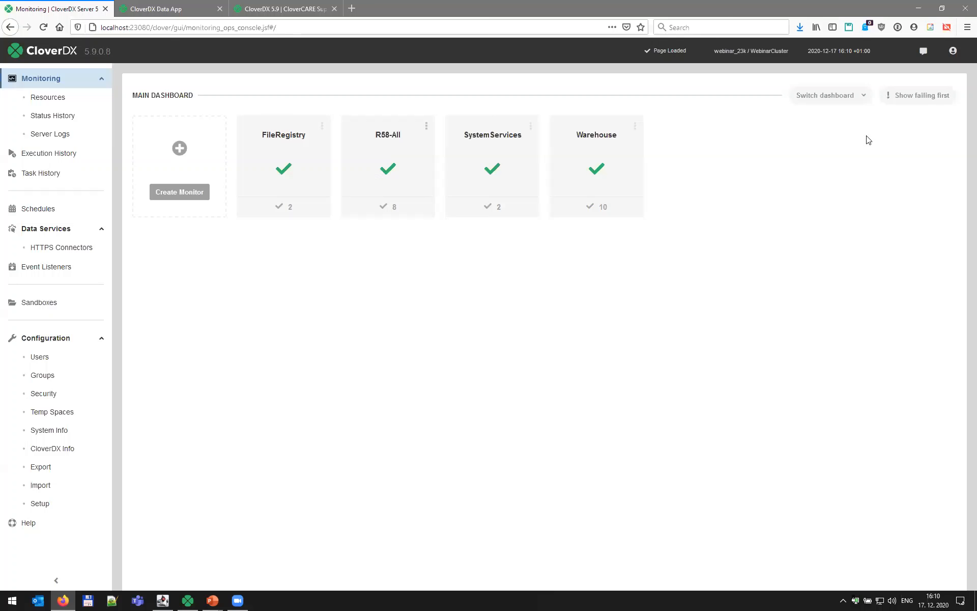
# Switch from the Main dashboard to the Release 5.8 Webinar dashboard
pyautogui.click(855, 98)
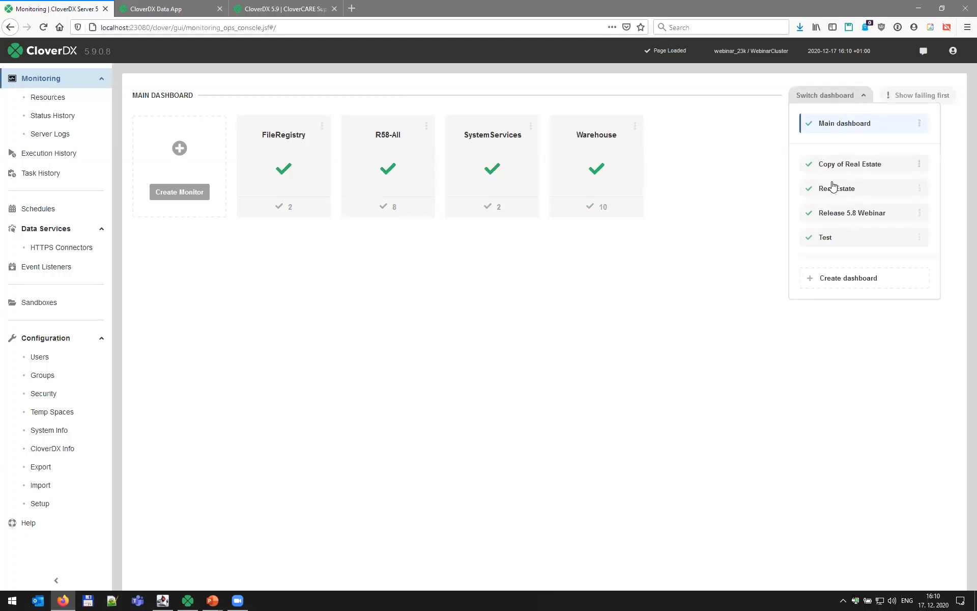
pyautogui.click(838, 214)
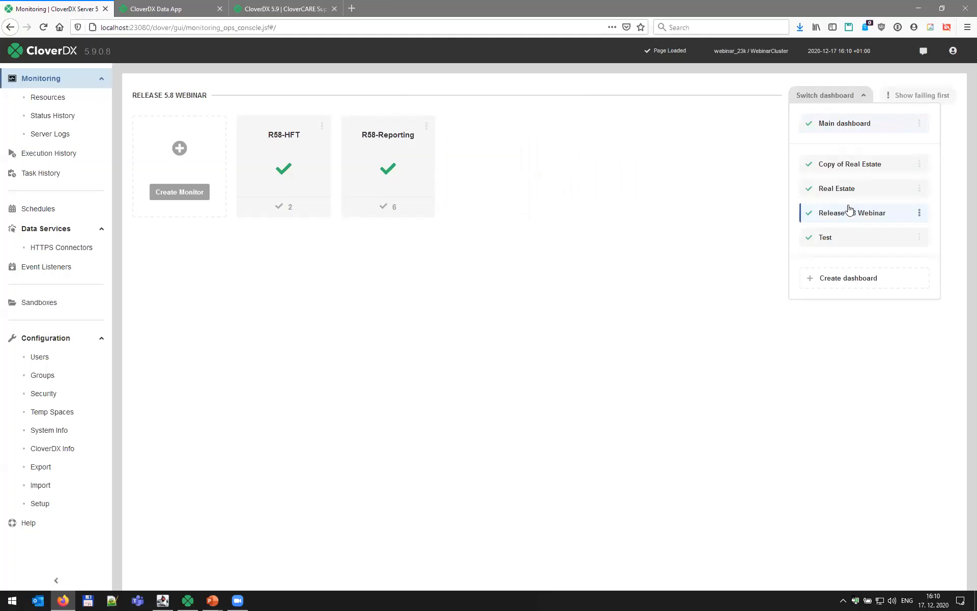
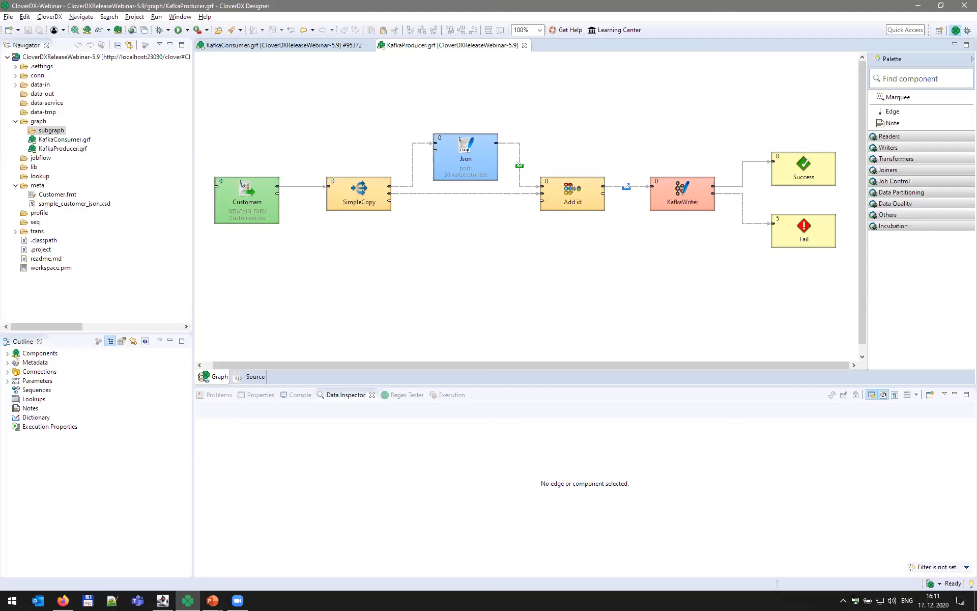
# Check the connection types the KafkaProducer graph can create or link, and locate KafkaDockerQA.cfg in the project's conn folder
pyautogui.click(8, 372)
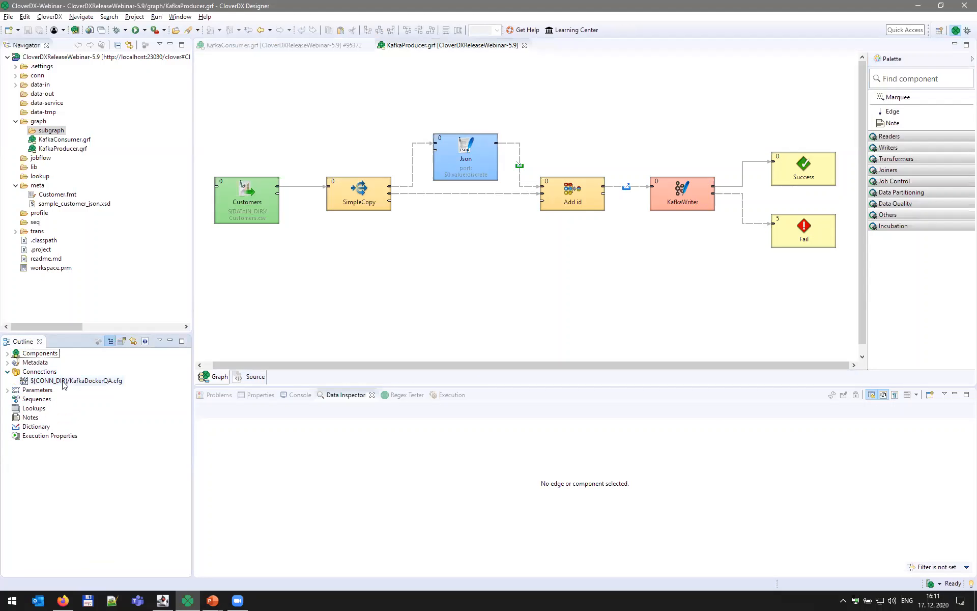
pyautogui.rightClick(49, 372)
pyautogui.moveTo(74, 381)
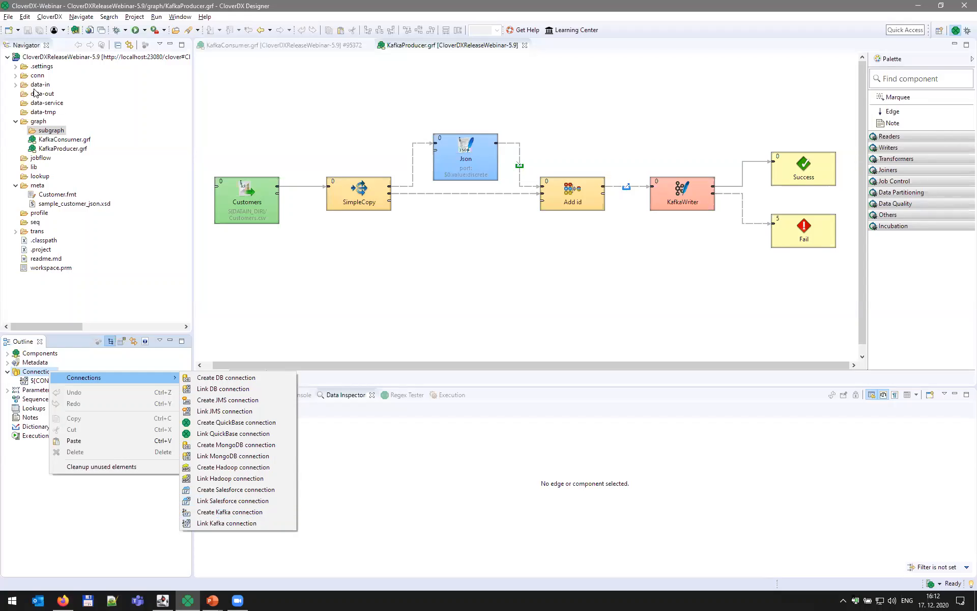
pyautogui.click(16, 76)
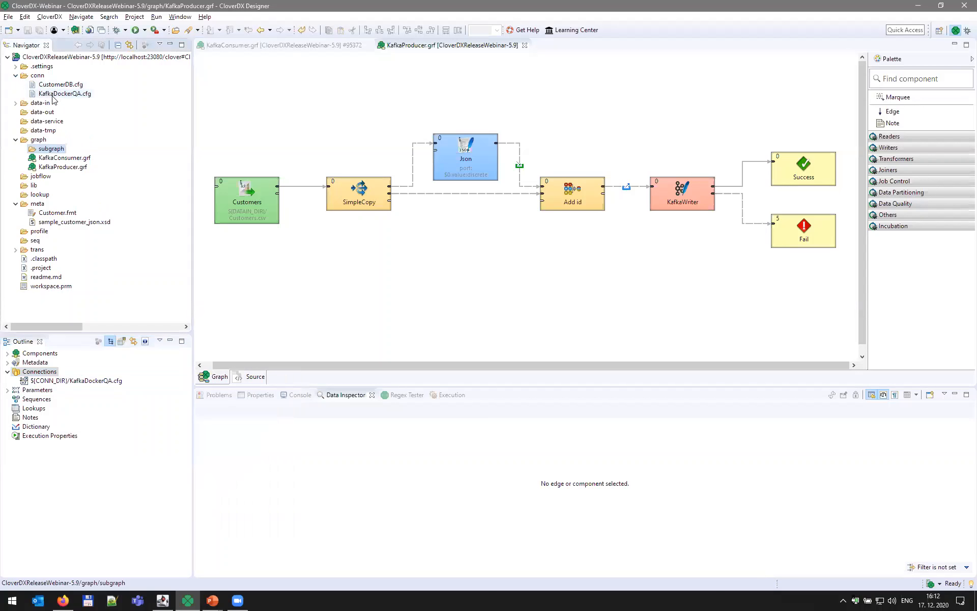
pyautogui.click(52, 94)
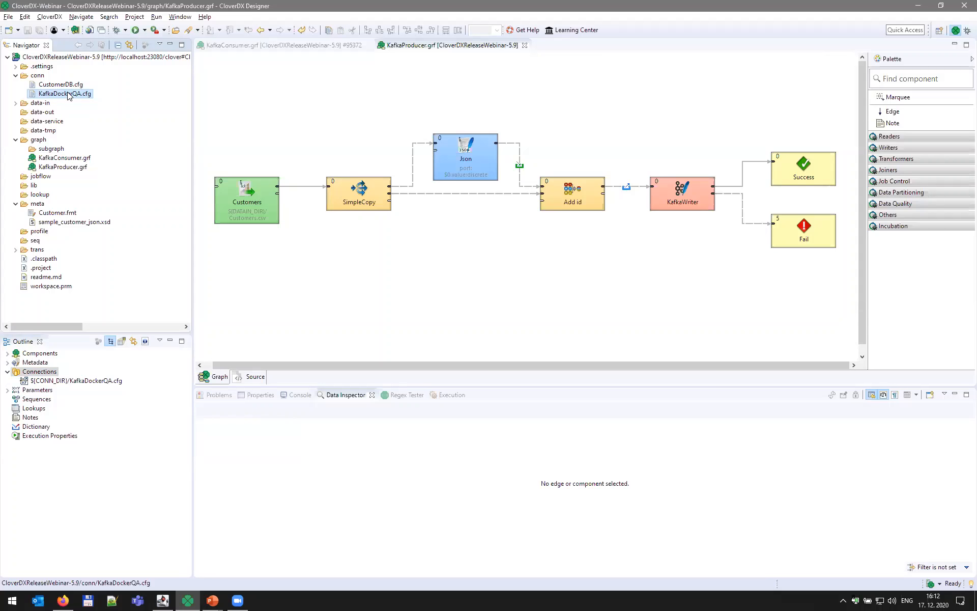
# Open the KafkaDockerQA connection, check its bootstrap servers, and examine its SSL/TLS settings by briefly enabling Use SSL/TLS
pyautogui.click(88, 383)
pyautogui.doubleClick(88, 383)
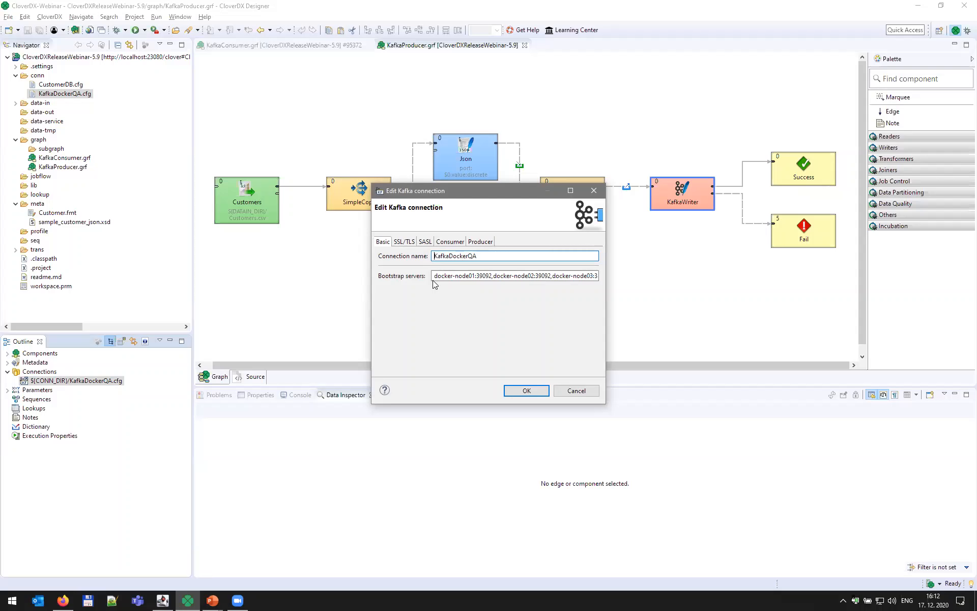
pyautogui.moveTo(435, 277)
pyautogui.mouseDown()
pyautogui.moveTo(618, 278)
pyautogui.moveTo(433, 277)
pyautogui.mouseUp()
pyautogui.click(406, 242)
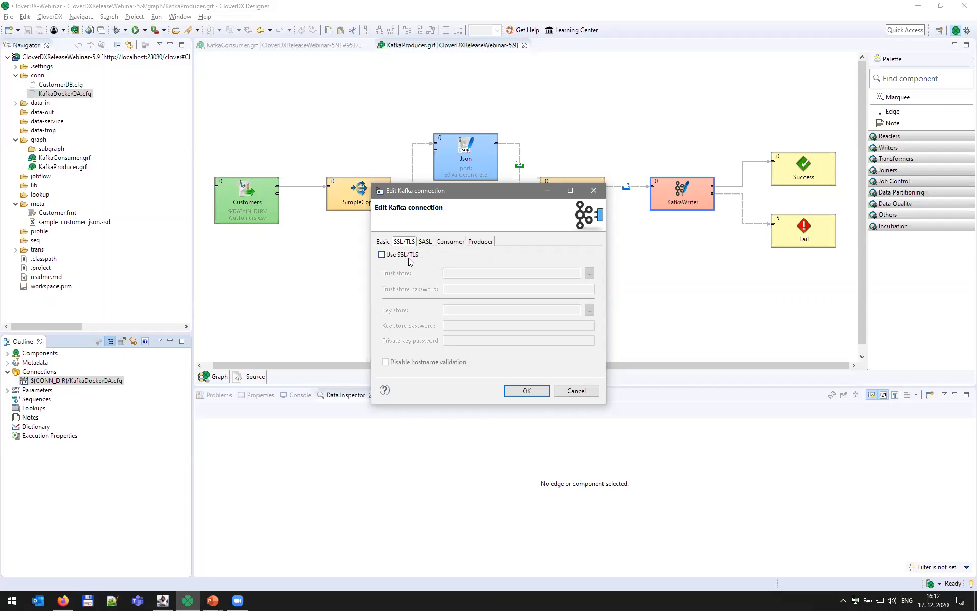
pyautogui.click(382, 255)
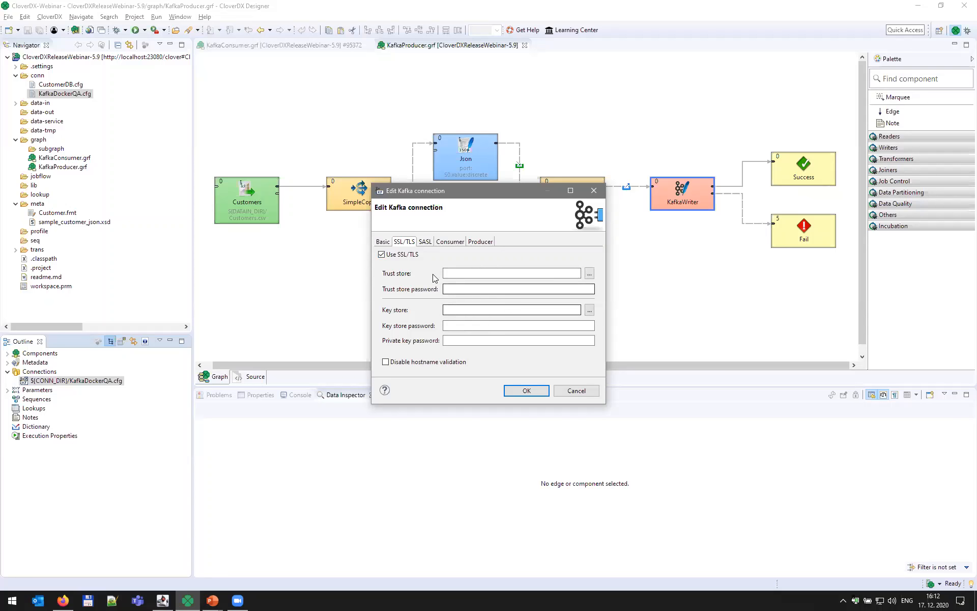
pyautogui.click(381, 254)
# Try the GSSAPI (Kerberos) and PLAIN (Username/password) SASL mechanisms for the Kafka connection, and reset the mechanism to blank
pyautogui.click(425, 242)
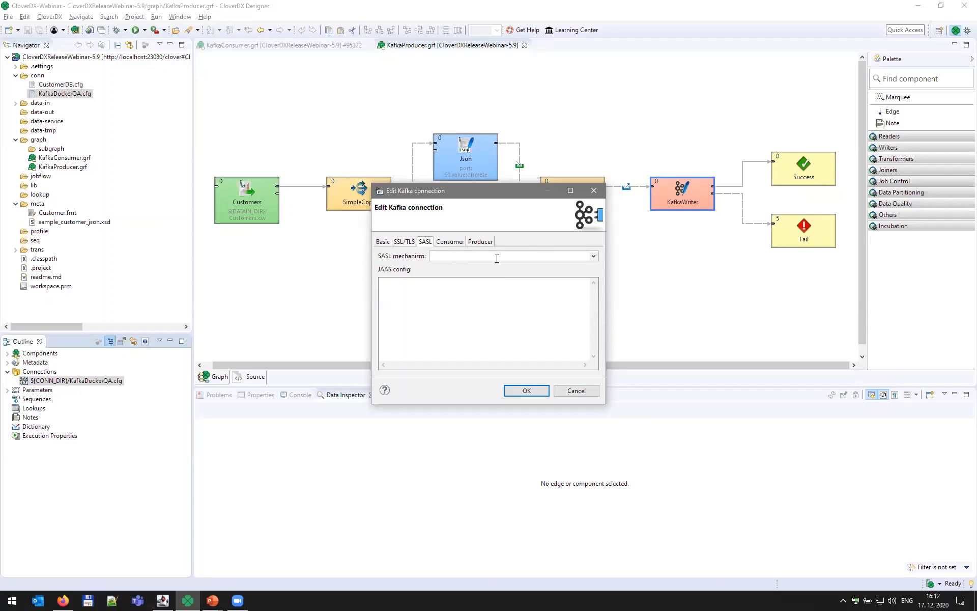
pyautogui.click(594, 256)
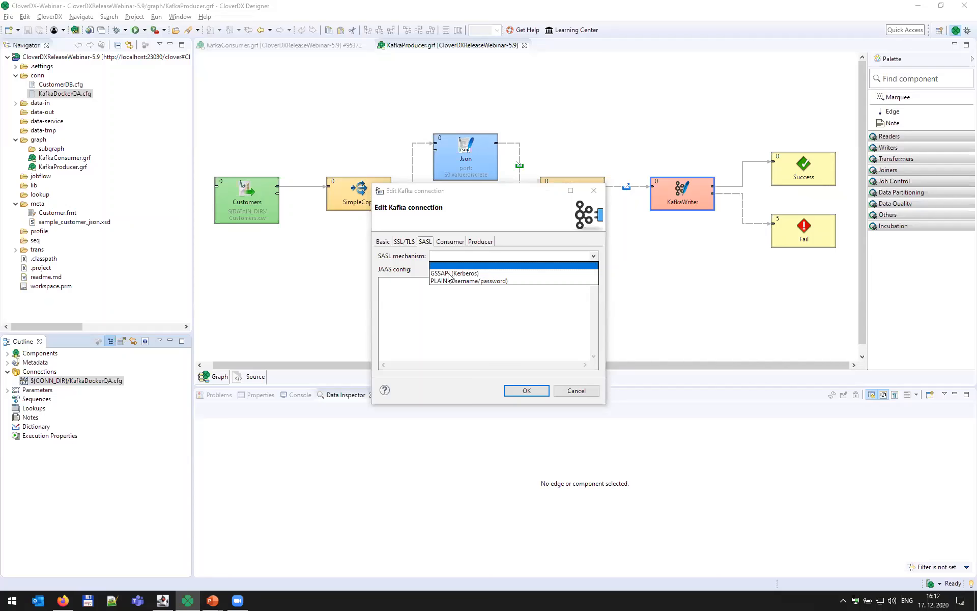
pyautogui.click(448, 275)
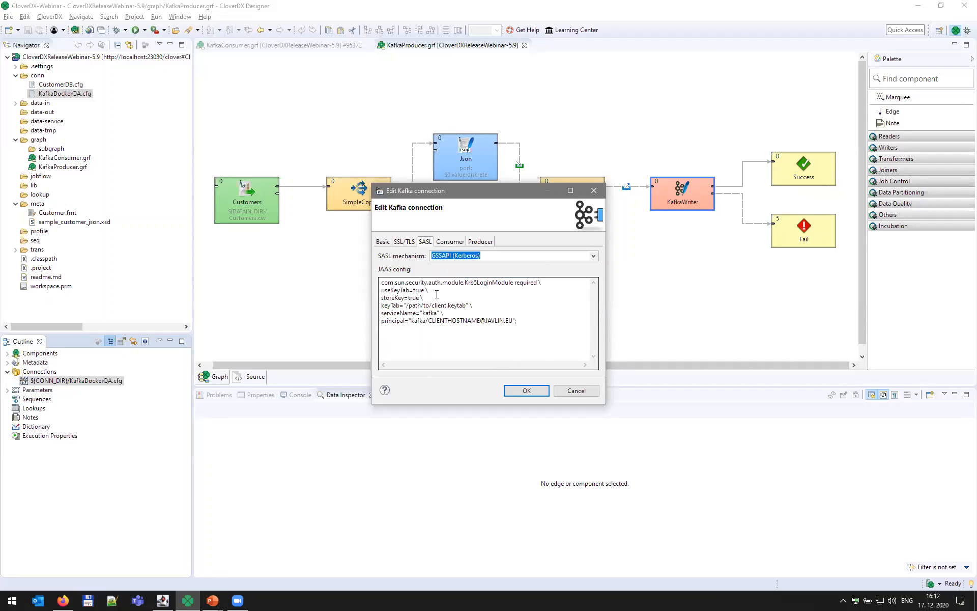
pyautogui.click(594, 256)
pyautogui.click(493, 282)
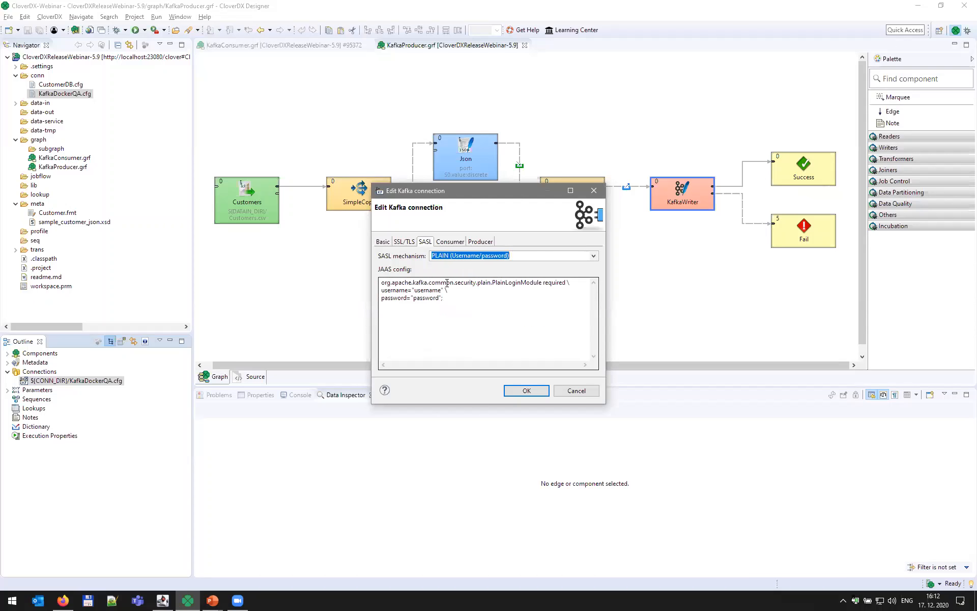
pyautogui.click(594, 255)
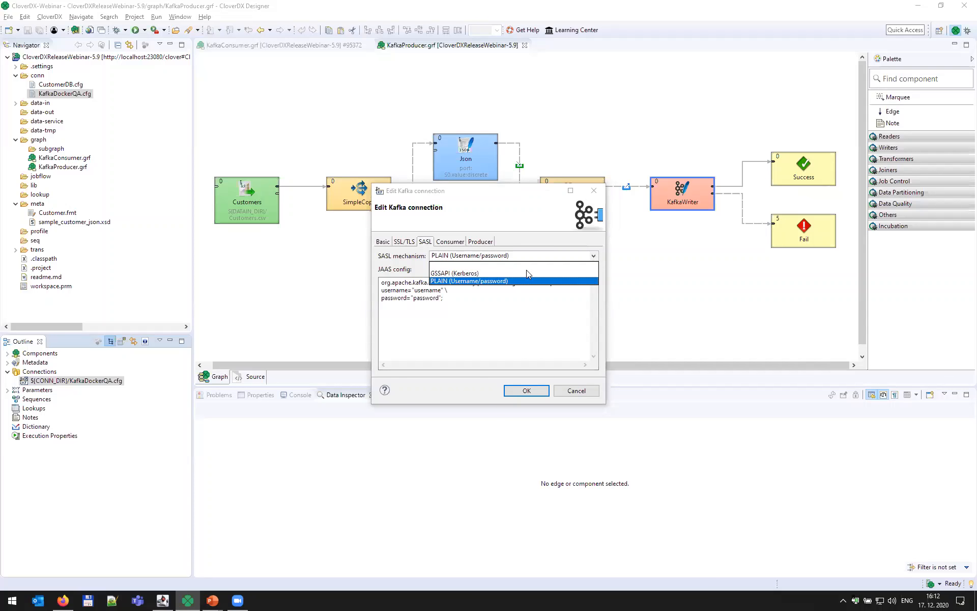
pyautogui.click(455, 267)
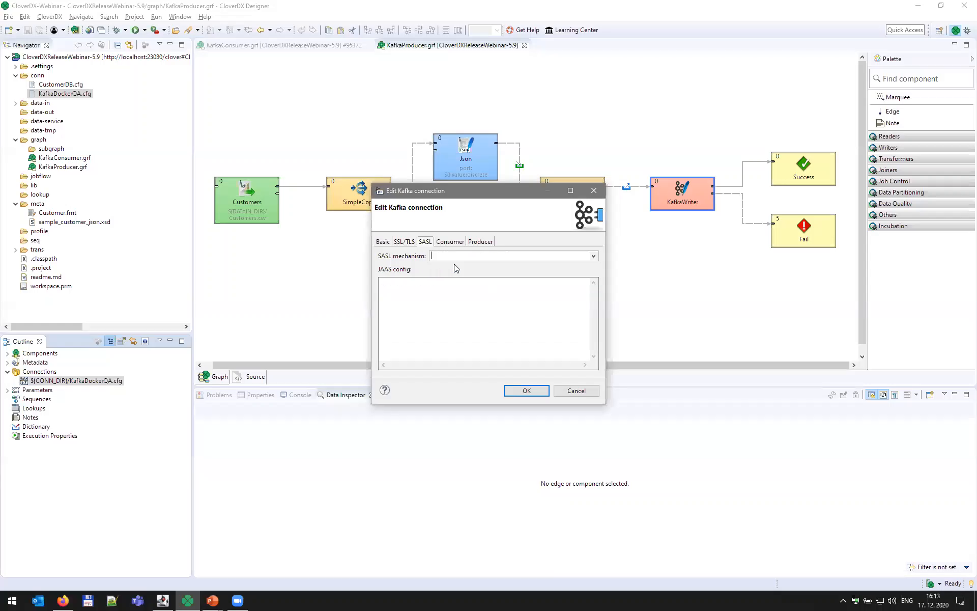
# Try SCRAM as a custom SASL mechanism with sample JAAS config text, clear that text, and choose GSSAPI (Kerberos)
pyautogui.click(436, 286)
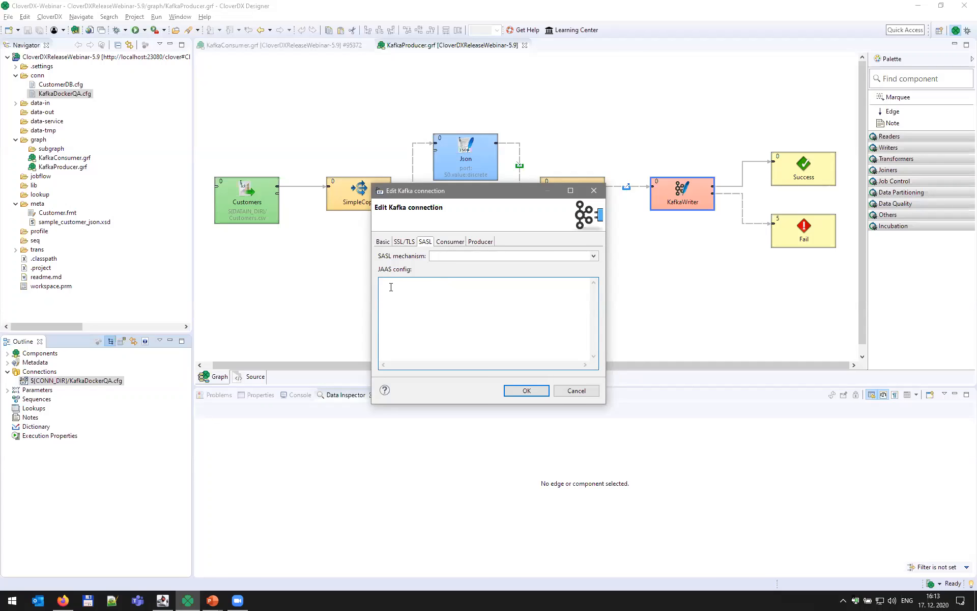
pyautogui.click(455, 254)
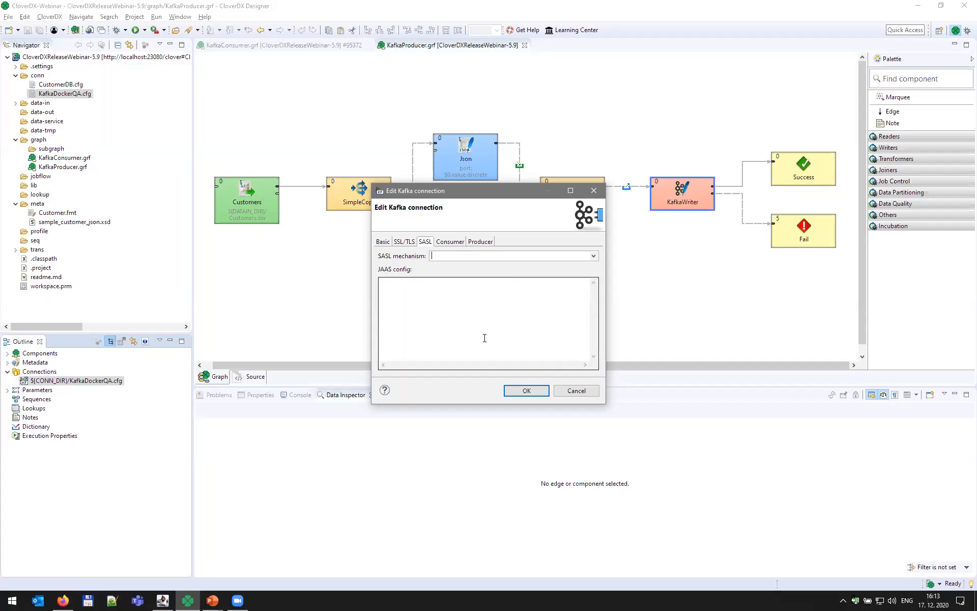
pyautogui.write('CRAM')
pyautogui.click(464, 292)
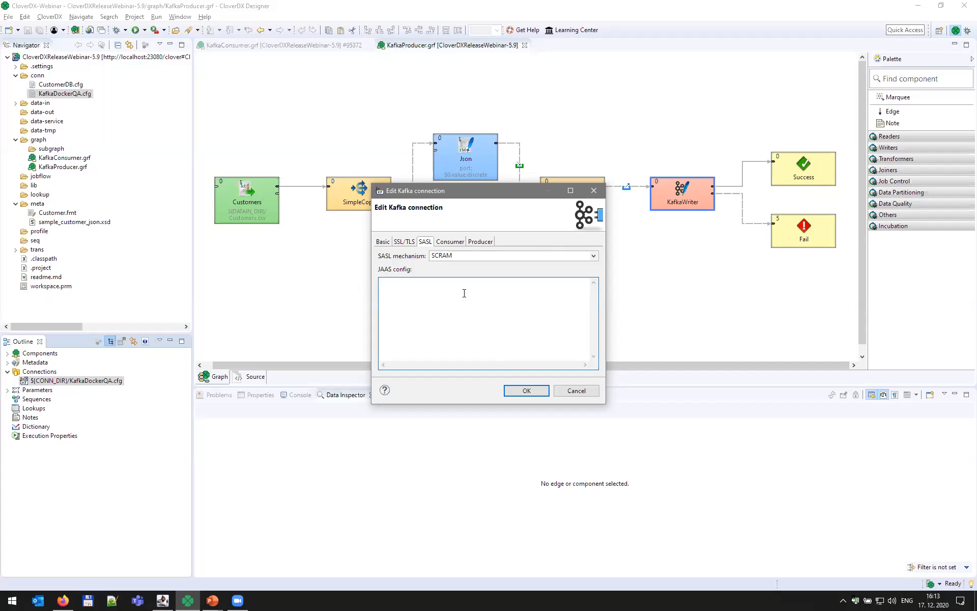
pyautogui.write('fff')
pyautogui.press('BackSpace')
pyautogui.press('BackSpace')
pyautogui.press('BackSpace')
pyautogui.click(592, 256)
pyautogui.click(448, 264)
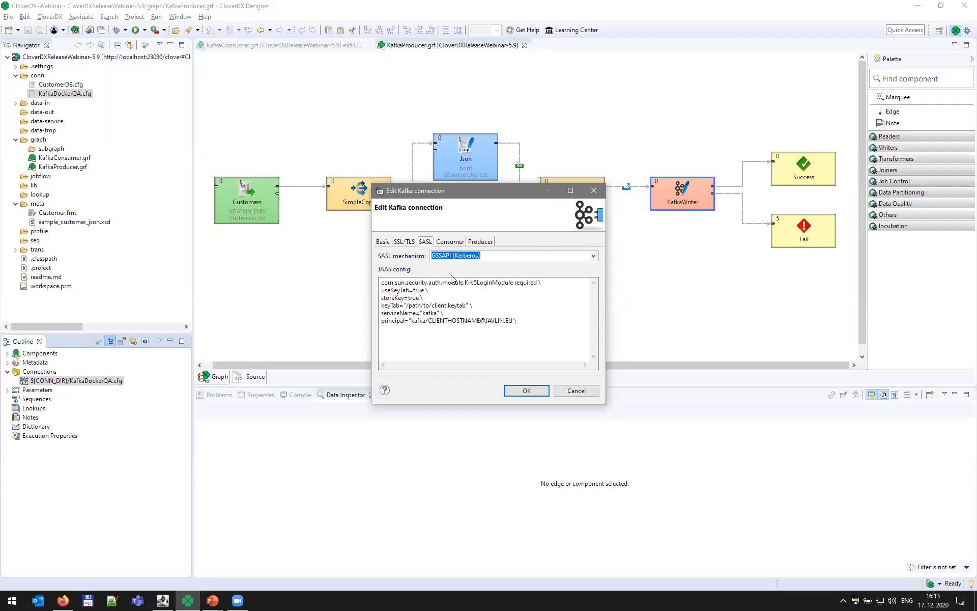
# Review the Kafka connection's consumer and producer configuration, and close the connection without saving changes
pyautogui.click(451, 242)
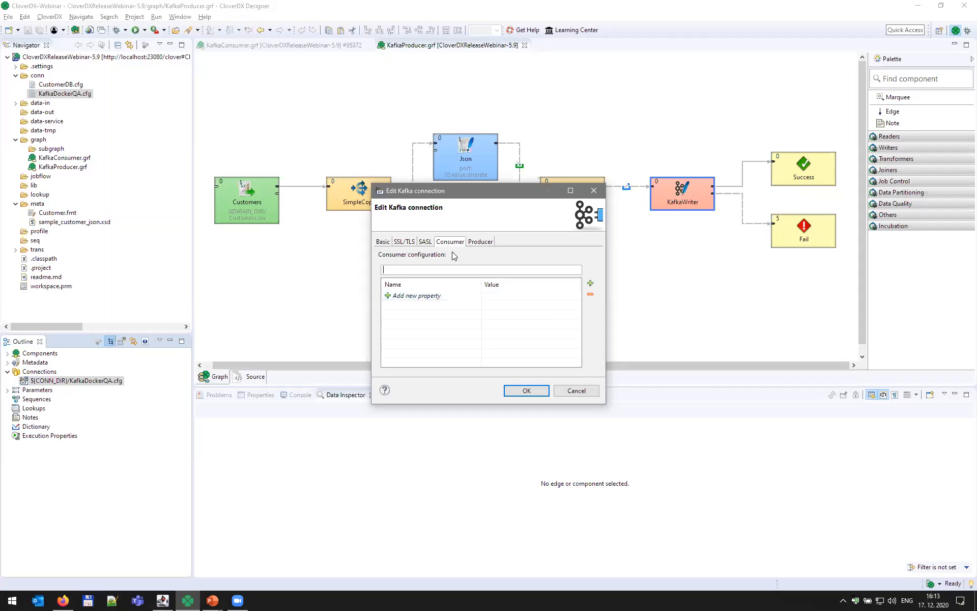
pyautogui.click(481, 243)
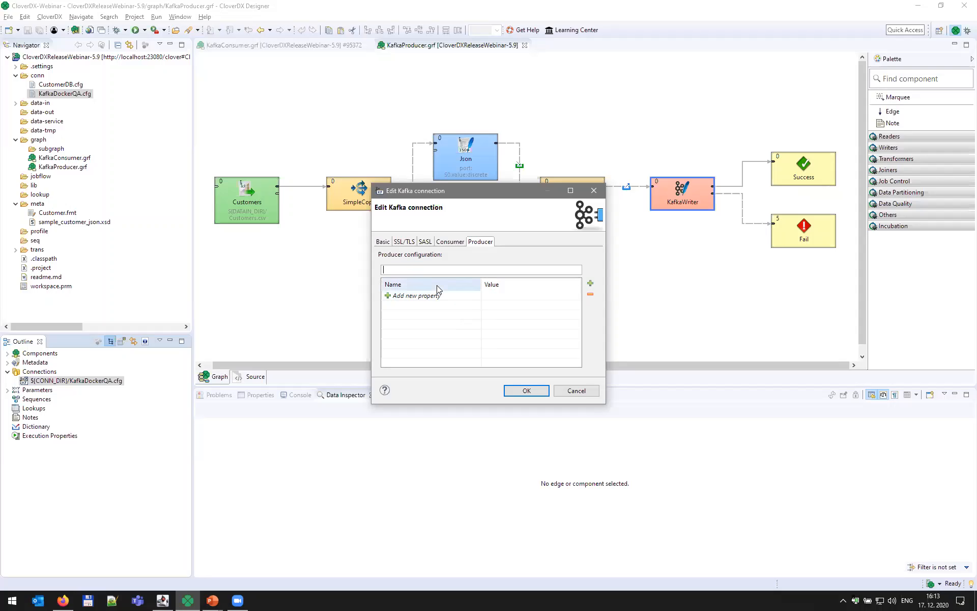
pyautogui.click(448, 246)
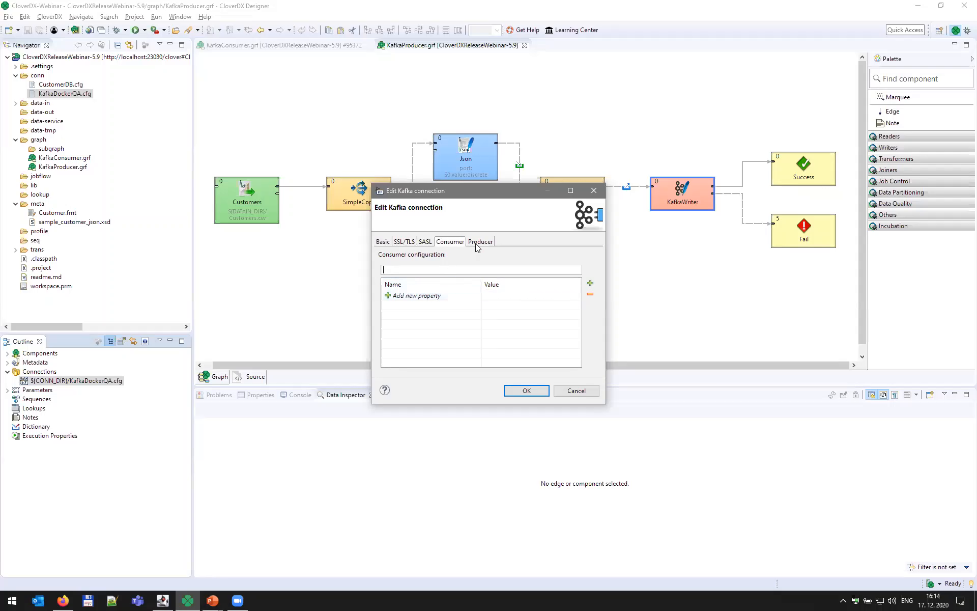
pyautogui.click(584, 392)
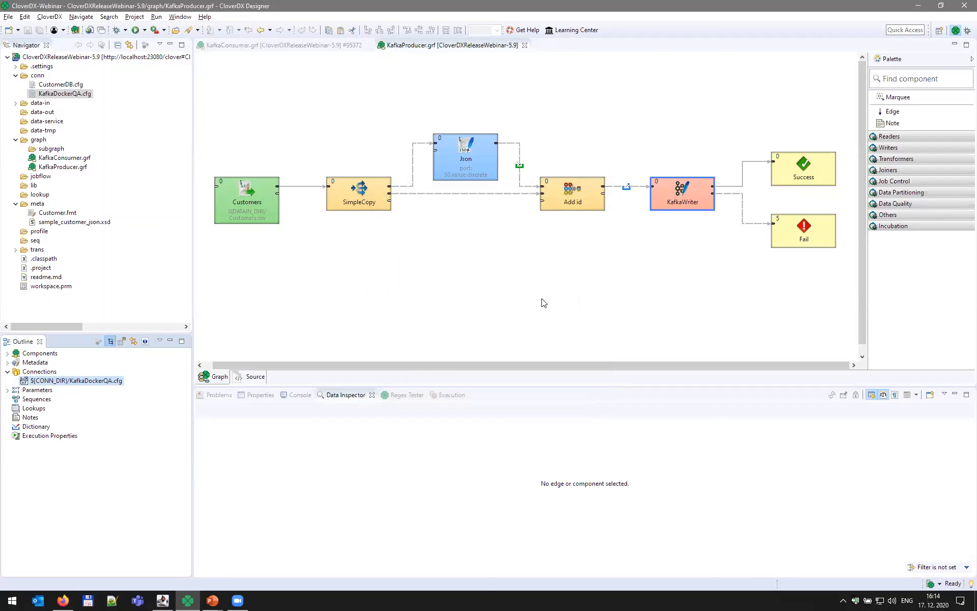
# Show the Kafka components available in the Incubation component category
pyautogui.click(445, 267)
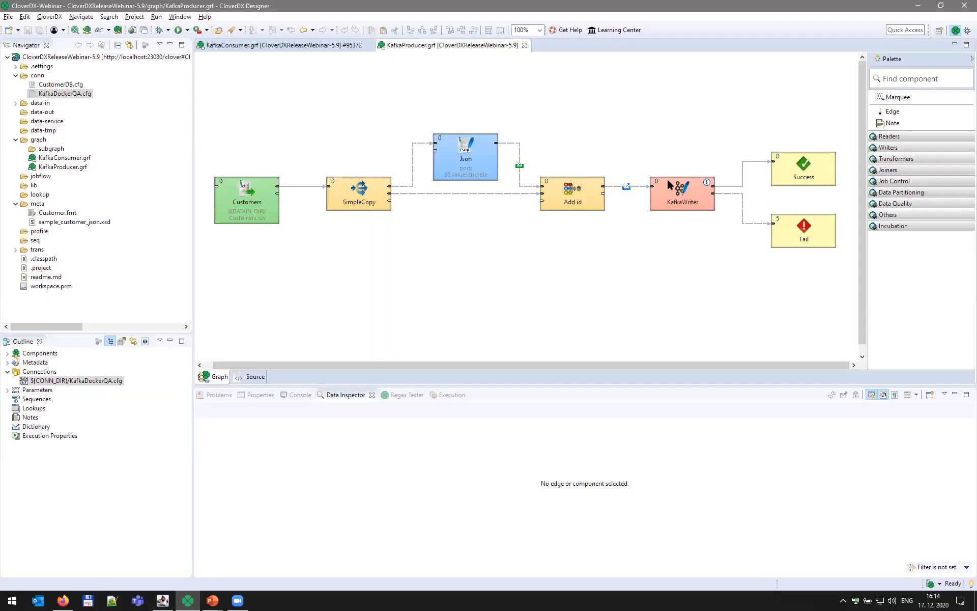
pyautogui.click(885, 226)
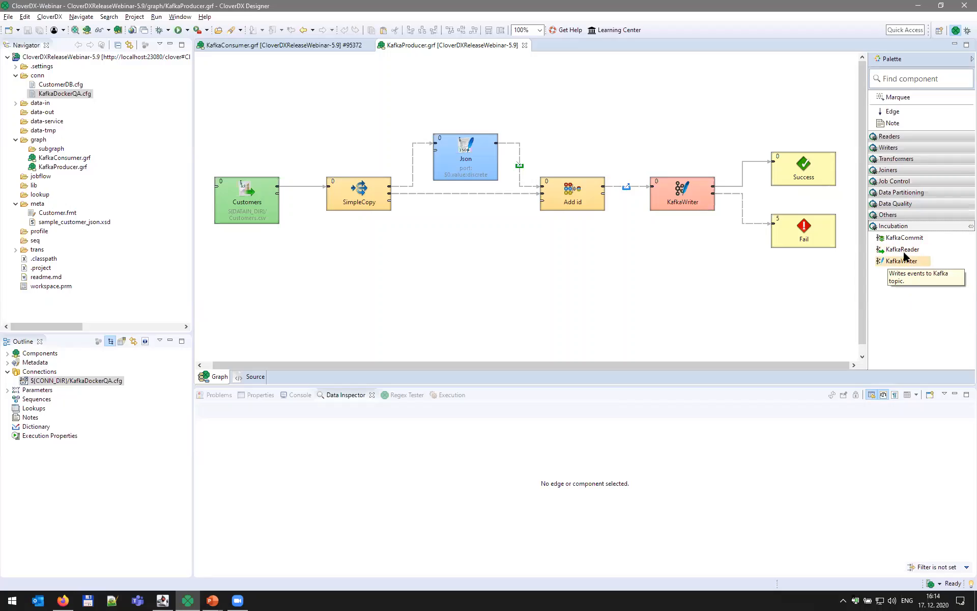
# Try Bytes as the KafkaWriter component's value type, restore the default, and accept the component settings
pyautogui.doubleClick(668, 192)
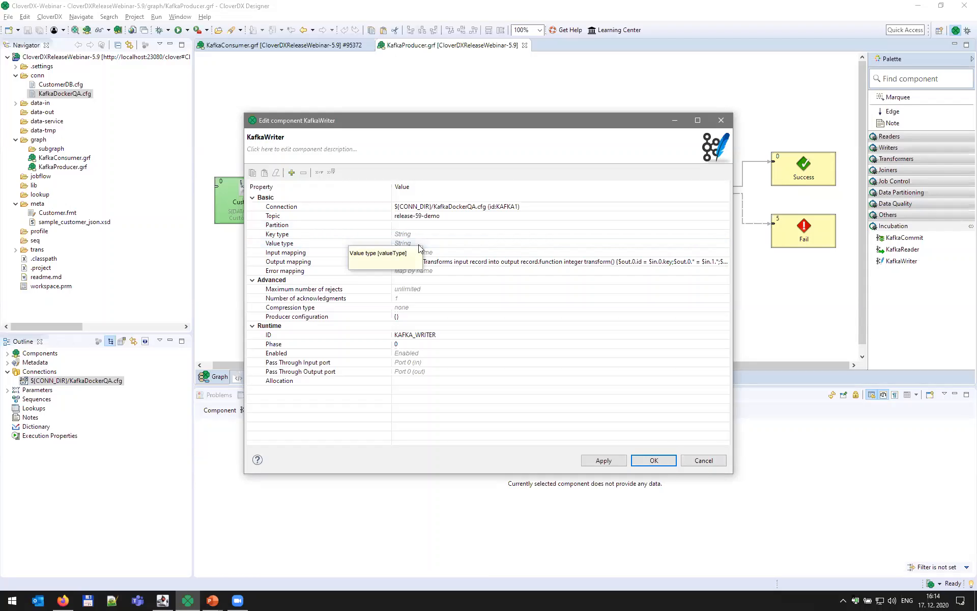
pyautogui.click(451, 244)
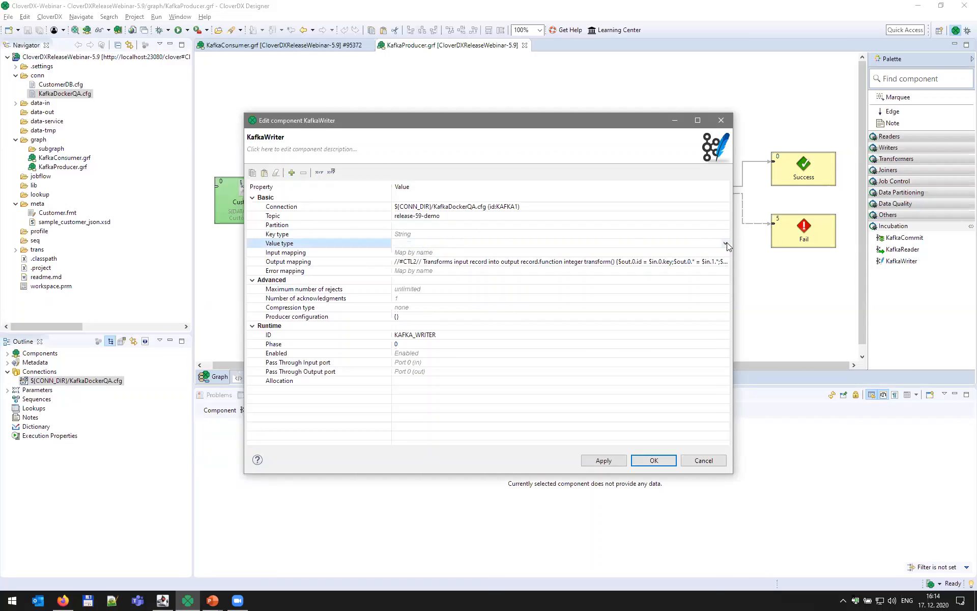
pyautogui.click(725, 243)
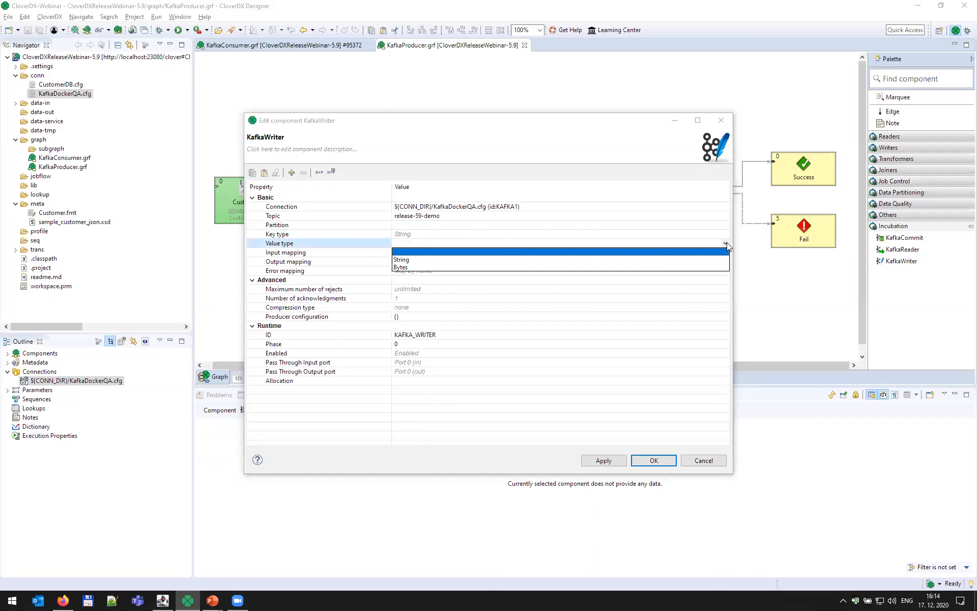
pyautogui.click(408, 268)
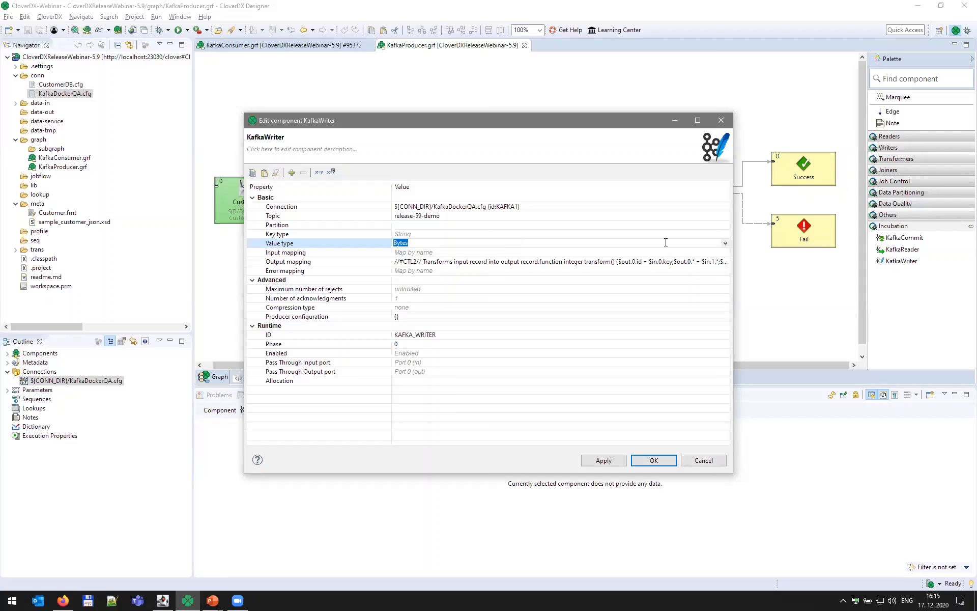
pyautogui.click(726, 243)
pyautogui.click(406, 259)
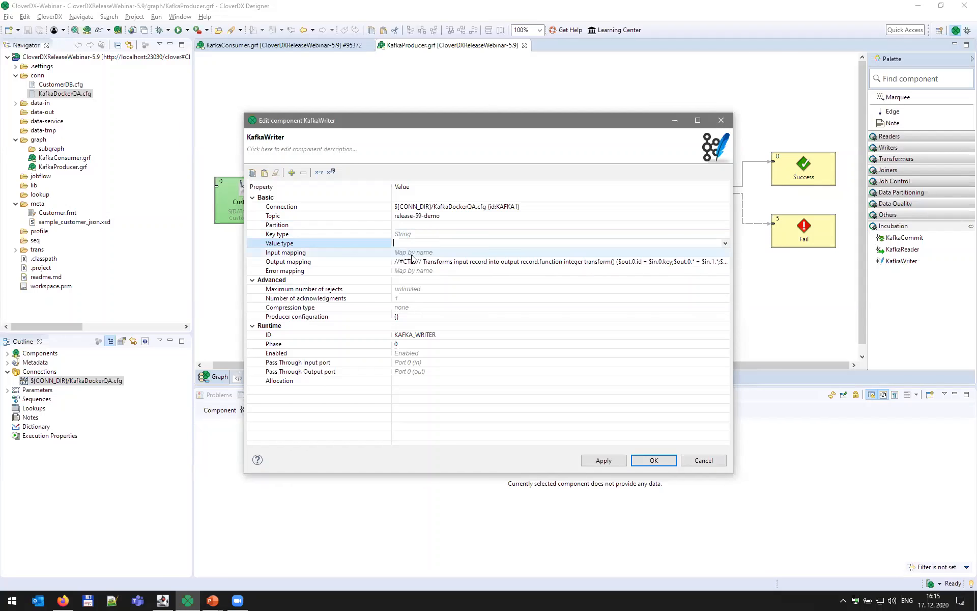
pyautogui.click(377, 264)
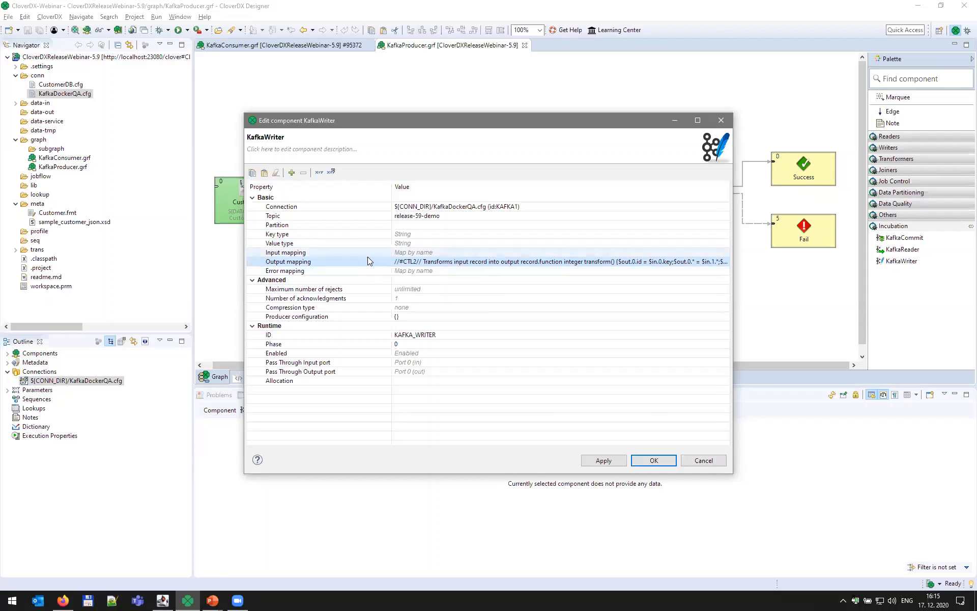
pyautogui.click(654, 461)
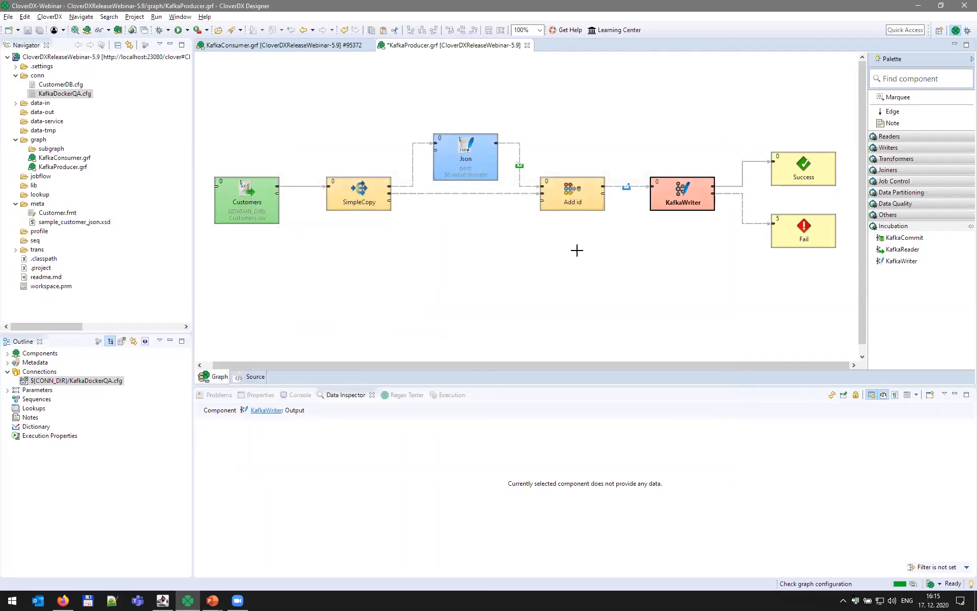
# Save and run the KafkaProducer graph, and inspect the records on the edge from KafkaWriter to Success
pyautogui.rightClick(525, 233)
pyautogui.click(544, 235)
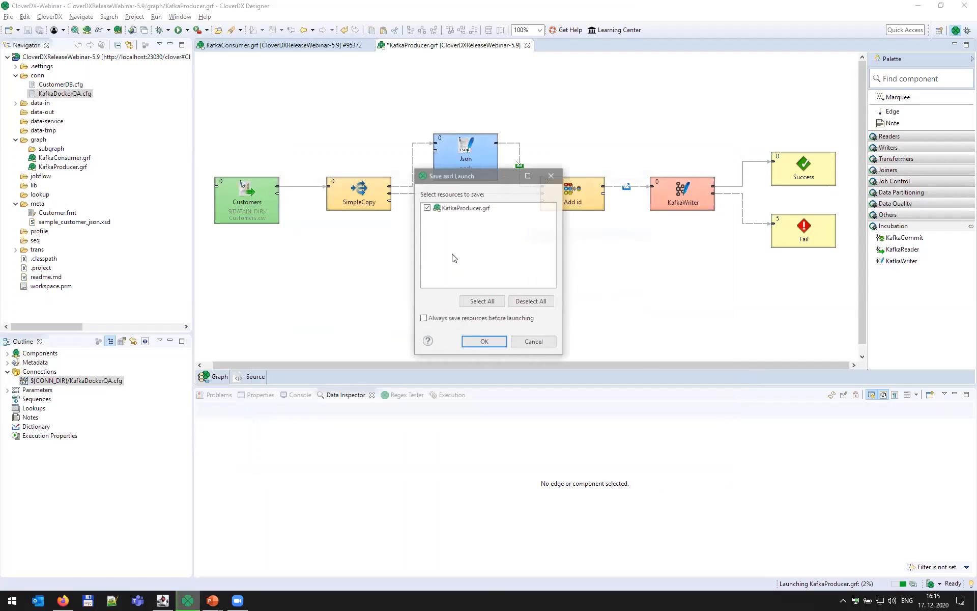
pyautogui.press('Return')
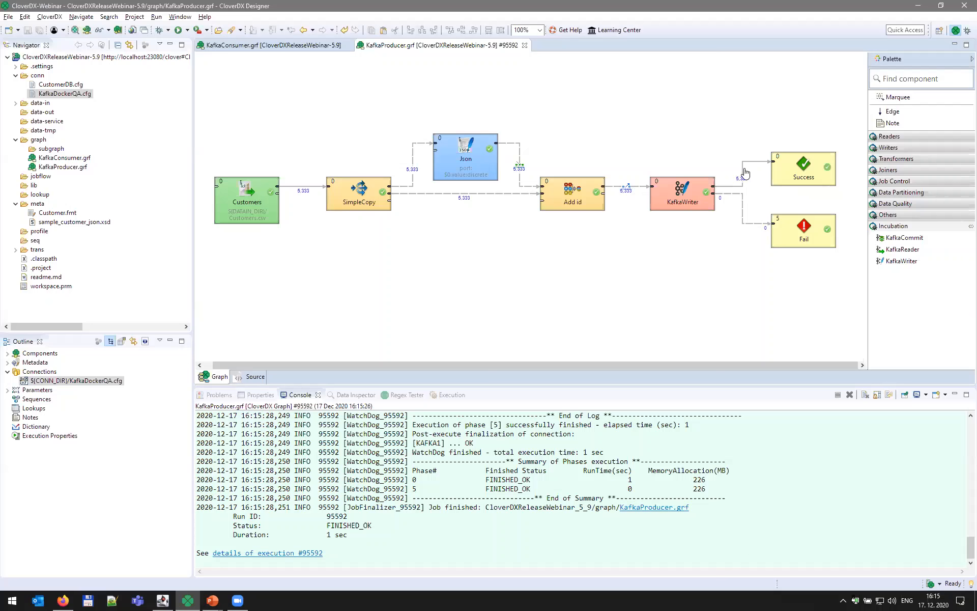
pyautogui.click(745, 186)
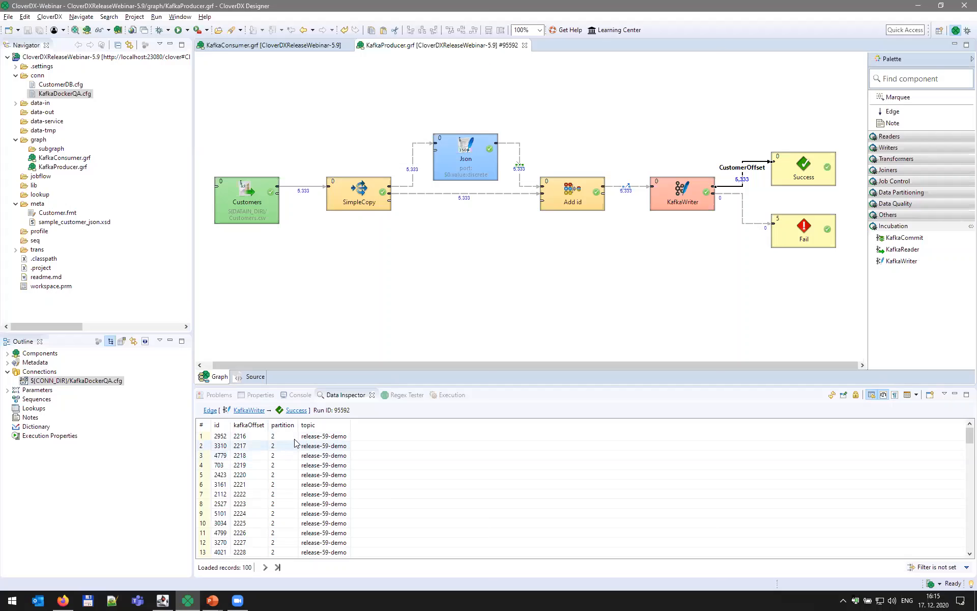
pyautogui.scroll(-10, 289, 443)
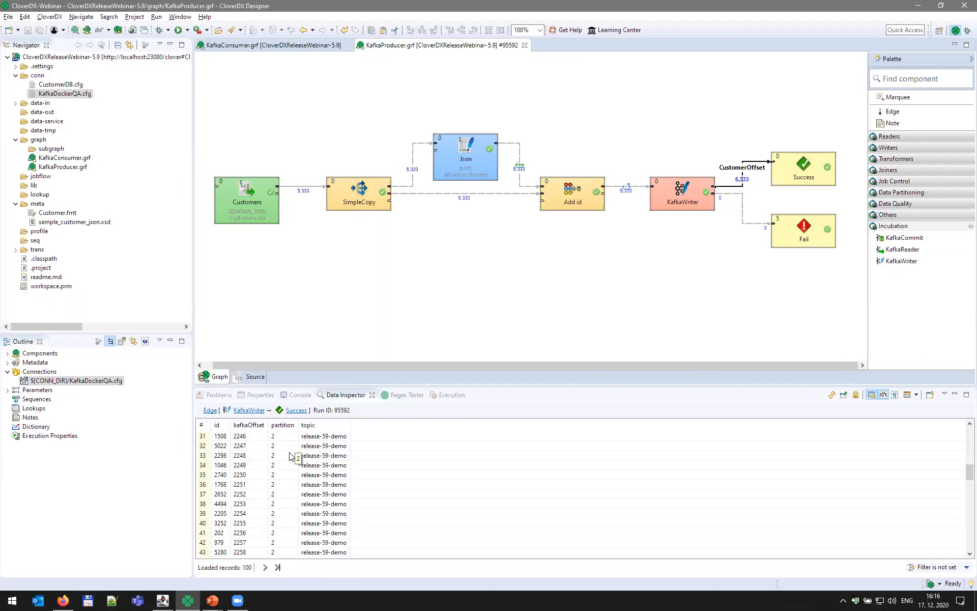
# Browse further through the records on the edge from KafkaWriter to Success, comparing their partitions and Kafka offsets
pyautogui.scroll(-20, 290, 458)
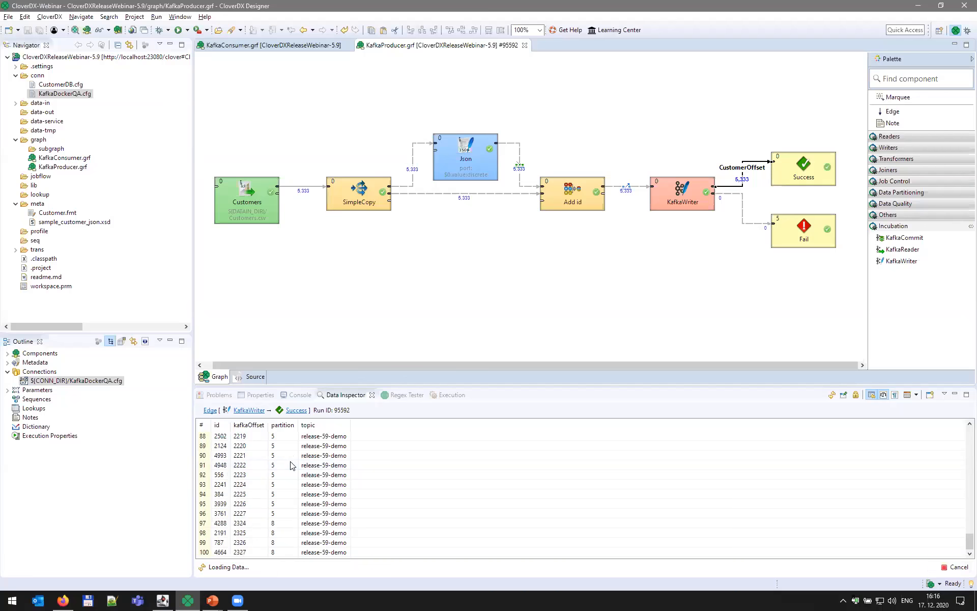
pyautogui.scroll(-10, 292, 465)
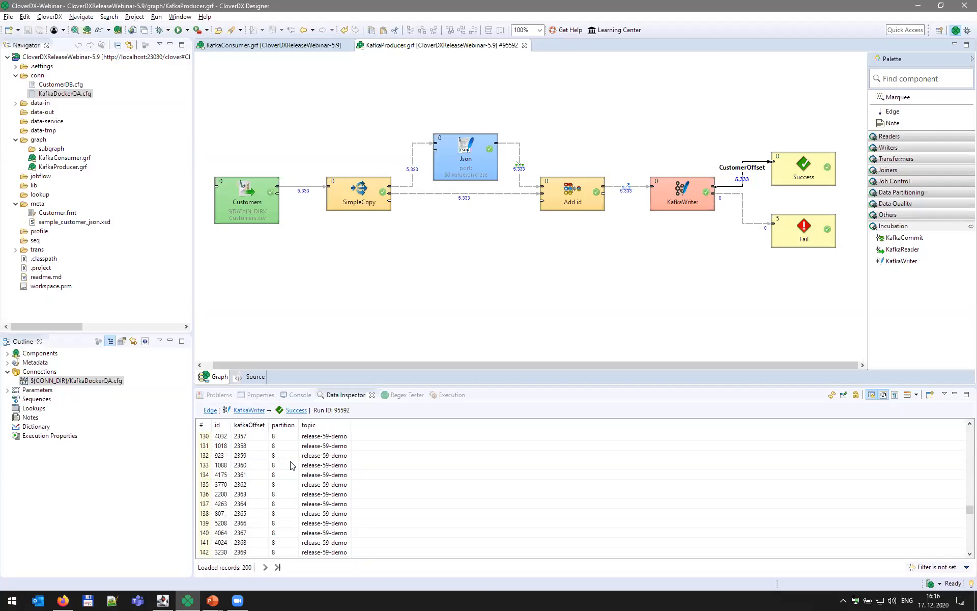
pyautogui.scroll(-4, 291, 465)
pyautogui.scroll(-7, 291, 465)
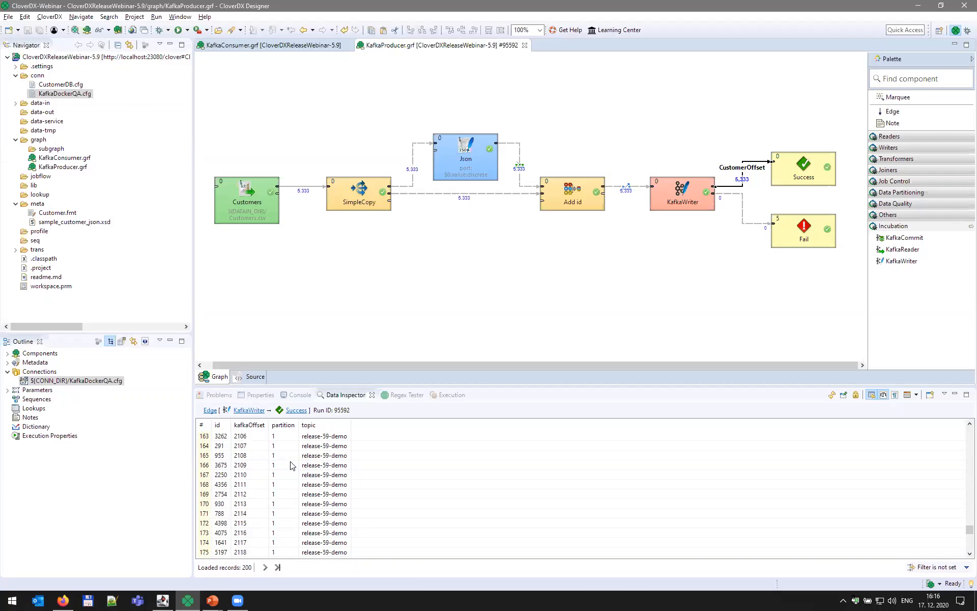
pyautogui.scroll(-20, 268, 516)
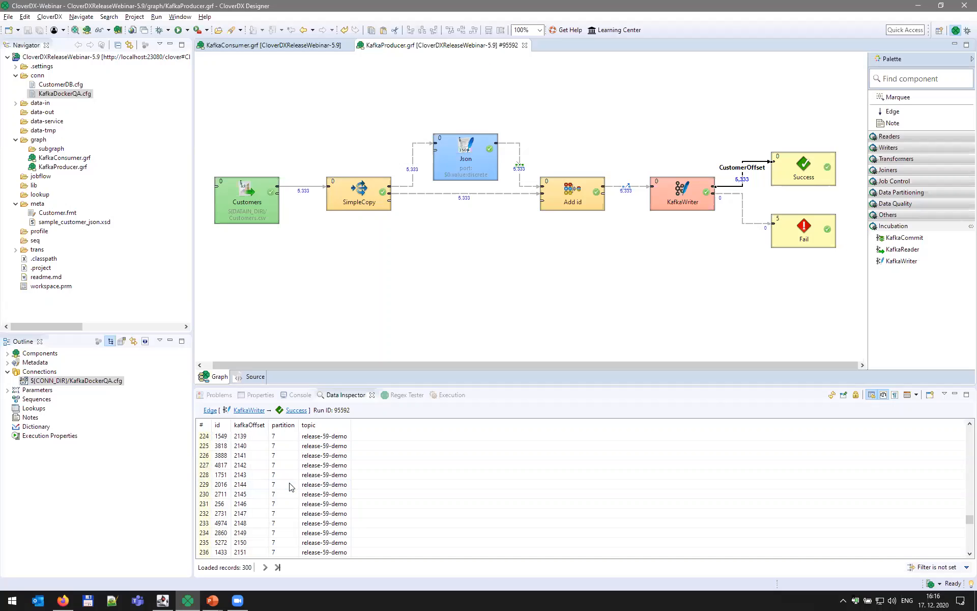
pyautogui.scroll(20, 290, 488)
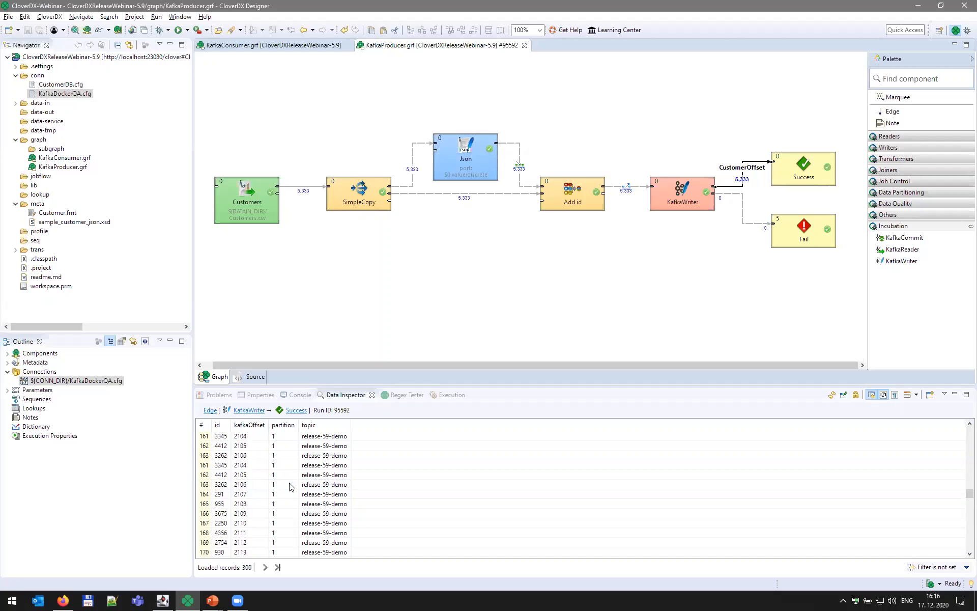
# Inspect the key and JSON value records on the edge from Add id to KafkaWriter, and clear the edge selection
pyautogui.click(633, 187)
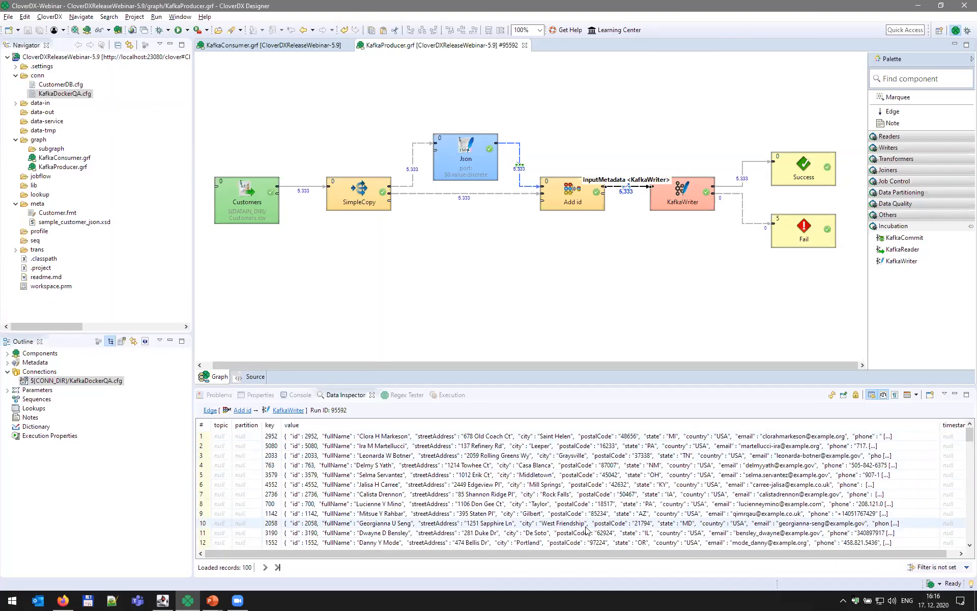
pyautogui.moveTo(477, 464)
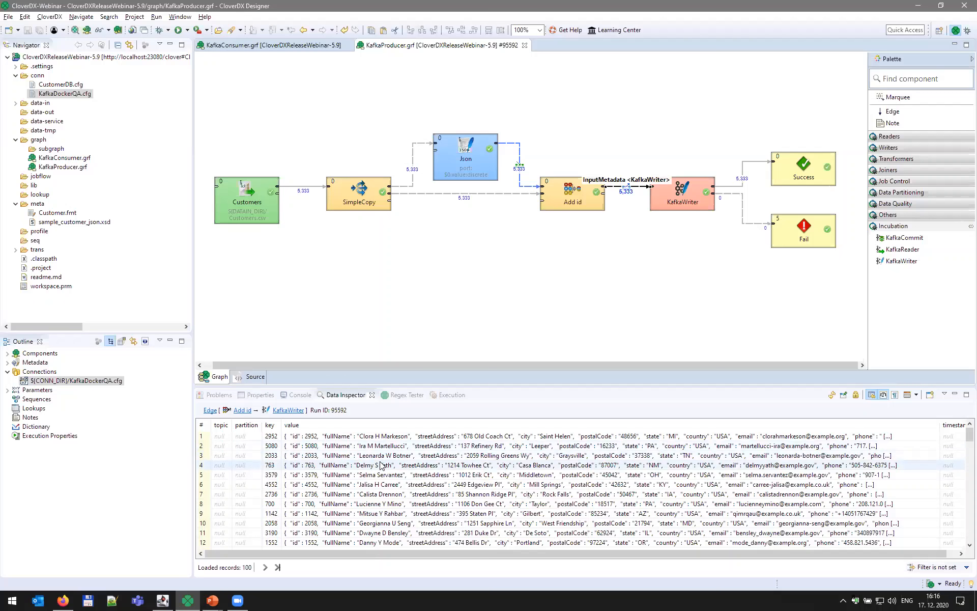
pyautogui.moveTo(382, 466)
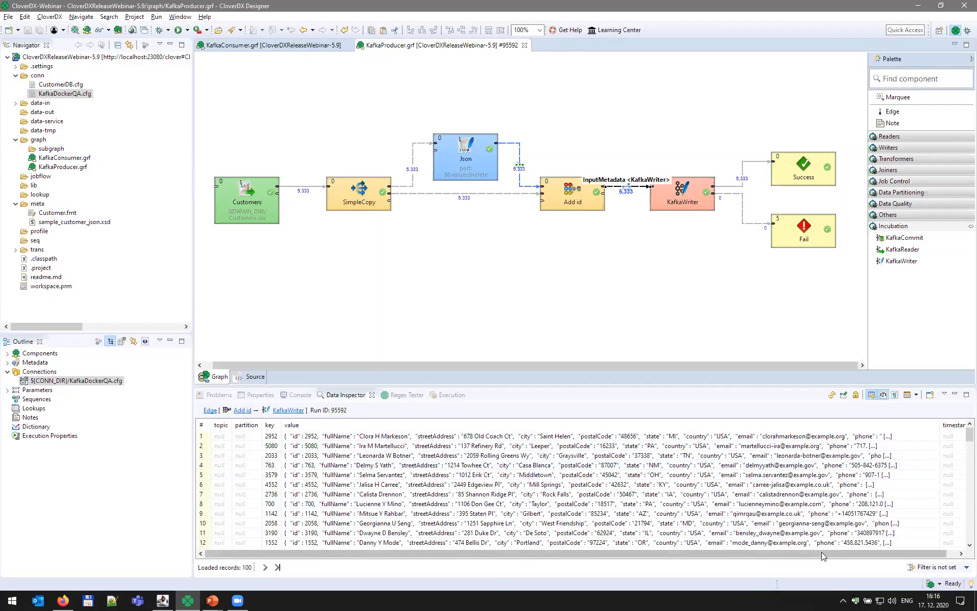
pyautogui.click(939, 486)
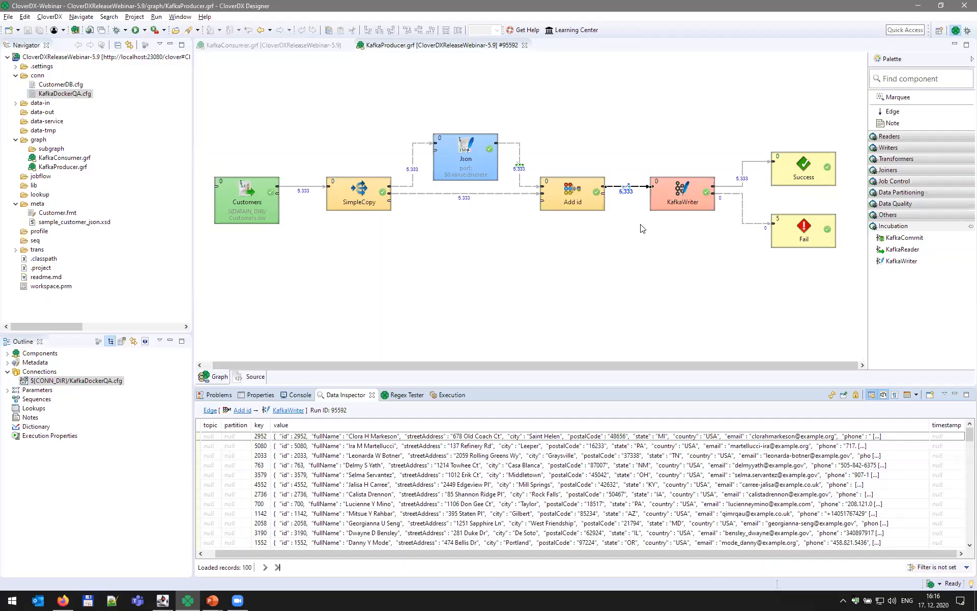
pyautogui.click(652, 242)
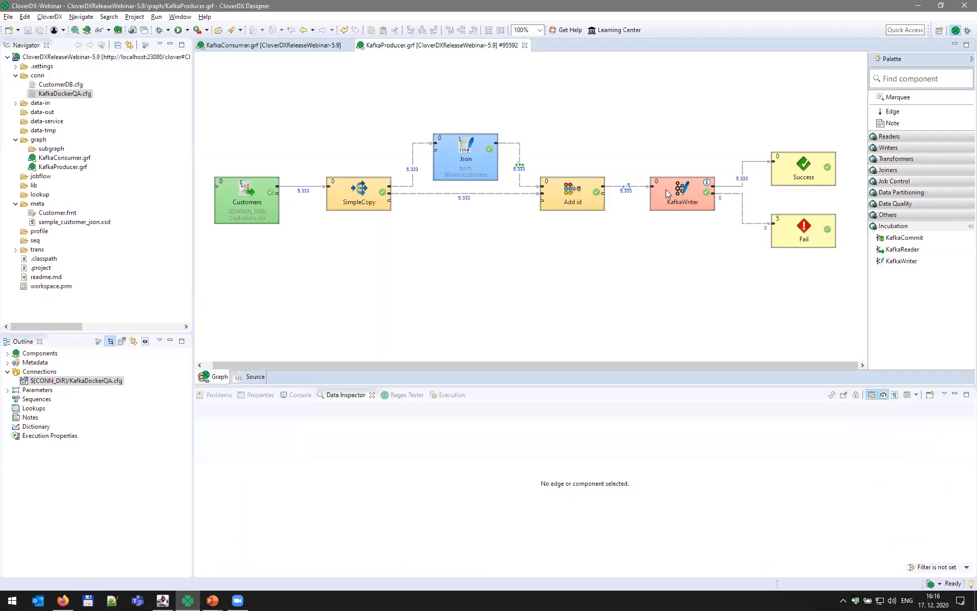
# Switch to the KafkaConsumer graph and run it
pyautogui.click(267, 45)
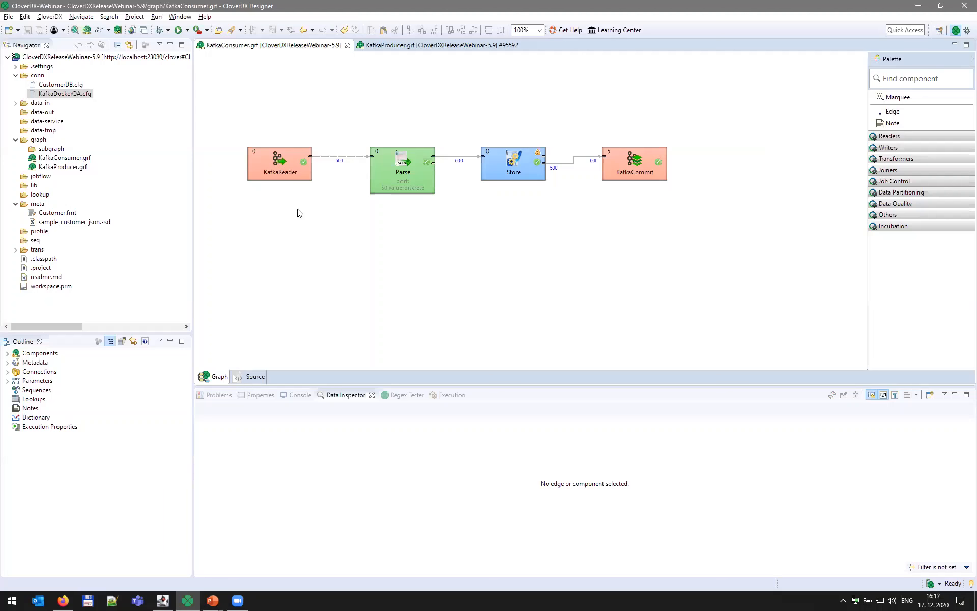
pyautogui.moveTo(230, 119); pyautogui.dragTo(343, 204)
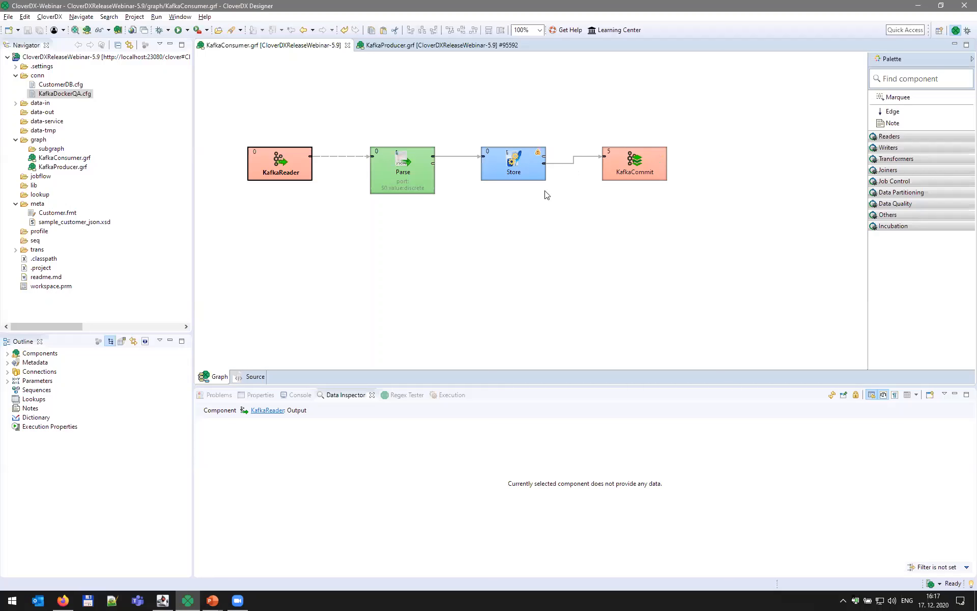
pyautogui.rightClick(287, 213)
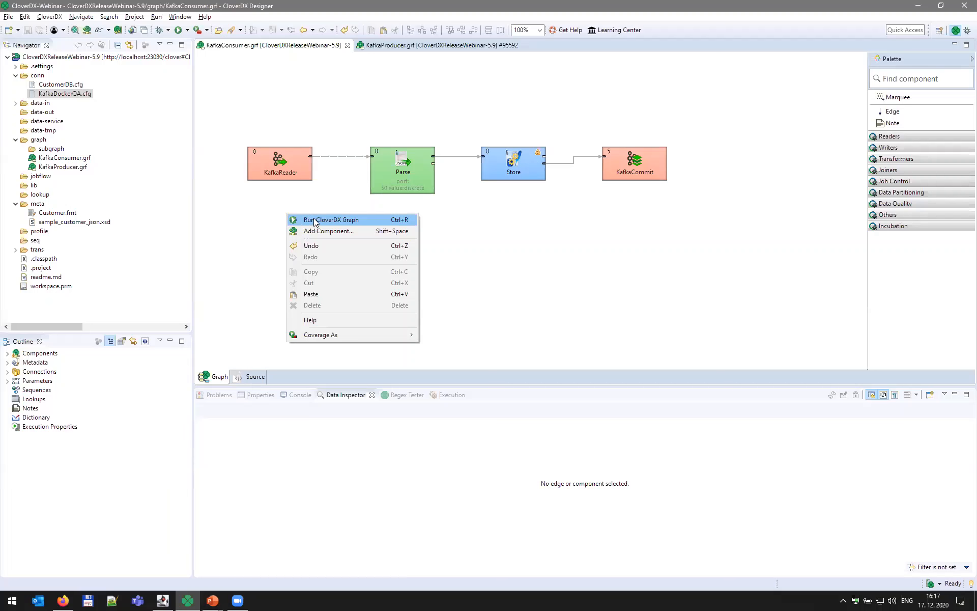
pyautogui.click(314, 220)
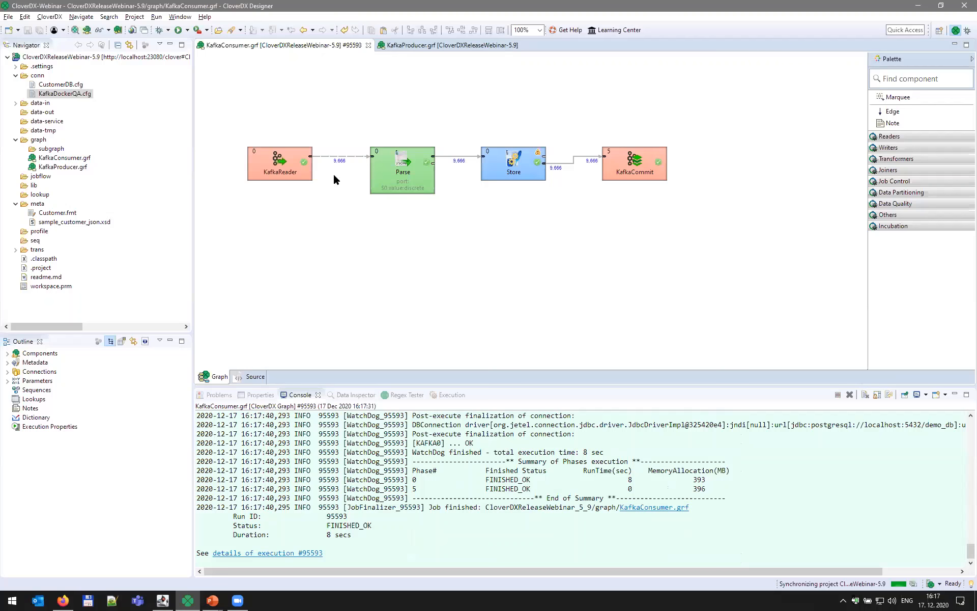
# Inspect the records on the edge from KafkaReader to Parse, including the timestamp and offset columns
pyautogui.click(337, 158)
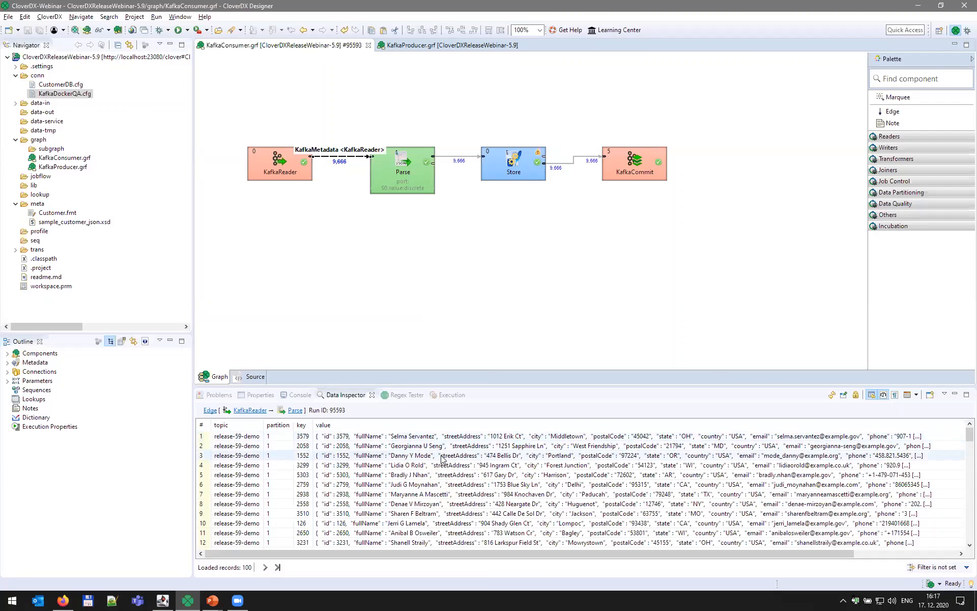
pyautogui.hscroll(2, 874, 478)
pyautogui.hscroll(5, 874, 479)
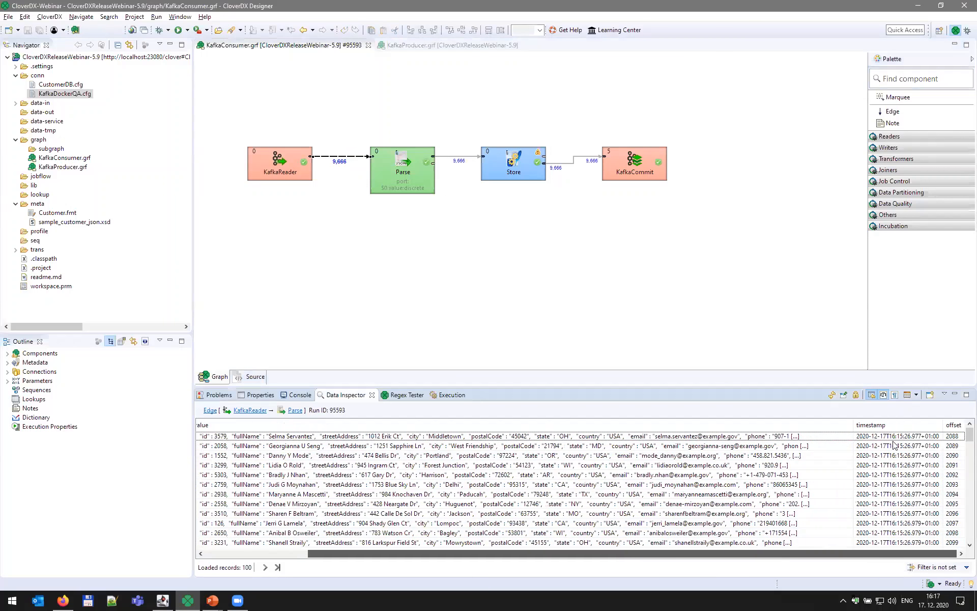
# Review the KafkaReader component's basic and advanced settings, and close them without saving changes
pyautogui.doubleClick(279, 168)
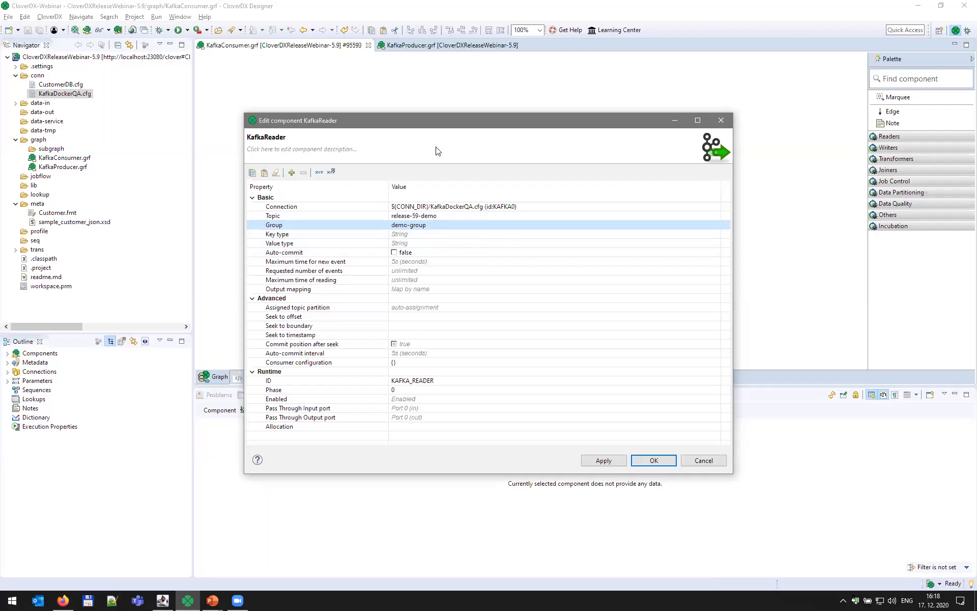
pyautogui.moveTo(454, 125); pyautogui.dragTo(517, 147)
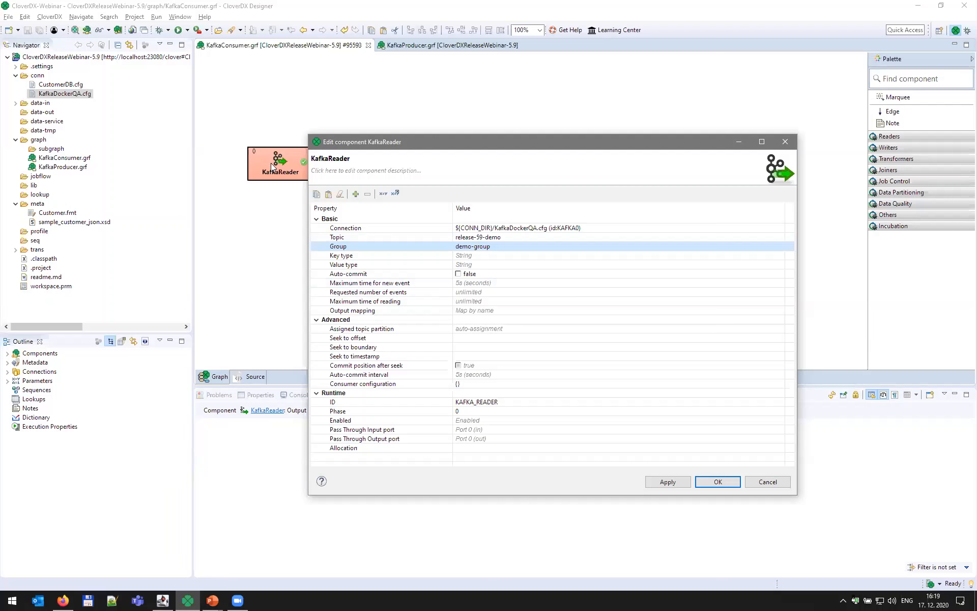
pyautogui.moveTo(372, 146); pyautogui.dragTo(409, 147)
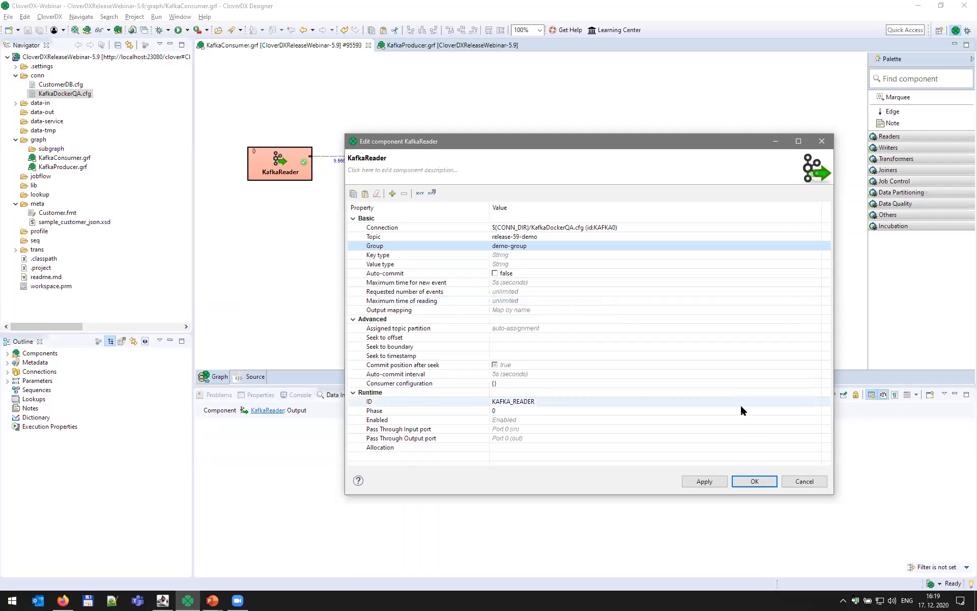
pyautogui.click(805, 480)
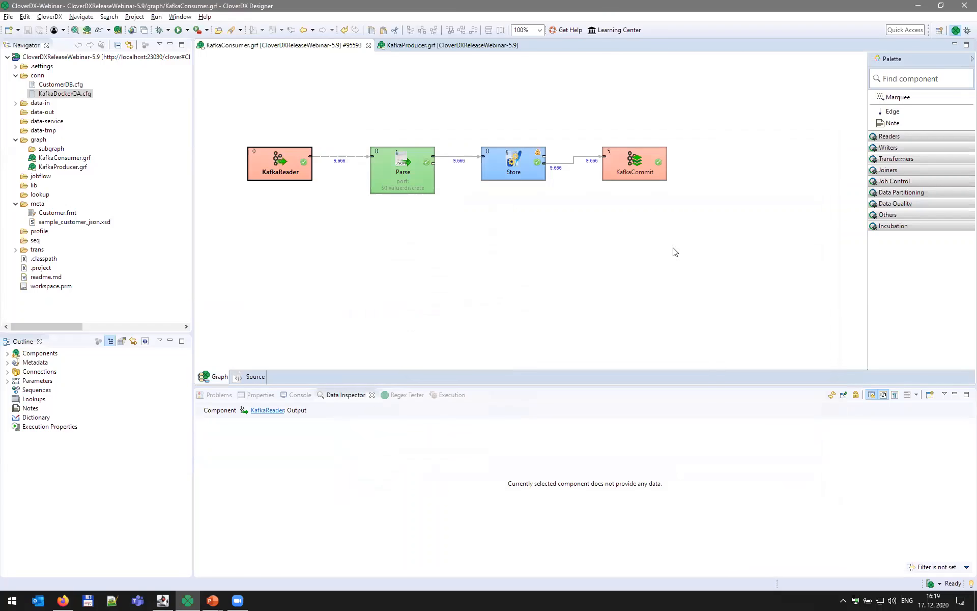
# Try KafkaReader (id:KAFKA_READER) as the KafkaCommit component's Kafka reader component, and discard the change
pyautogui.doubleClick(617, 160)
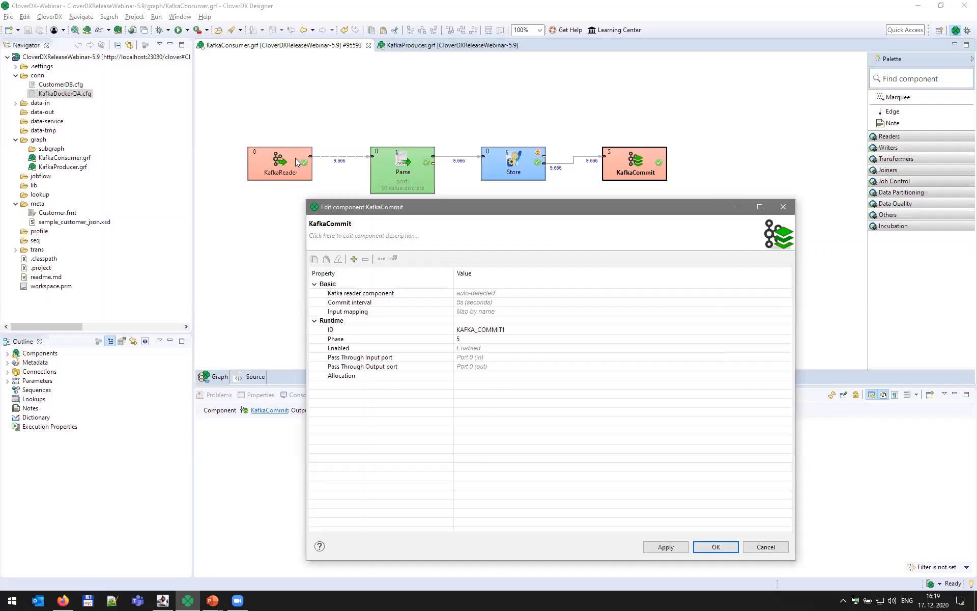
pyautogui.click(431, 296)
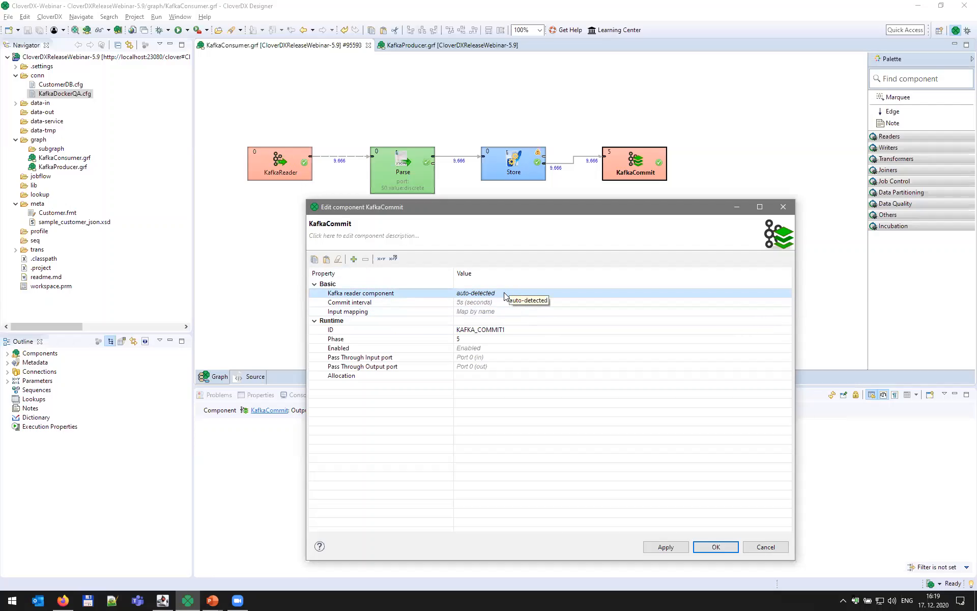
pyautogui.click(747, 298)
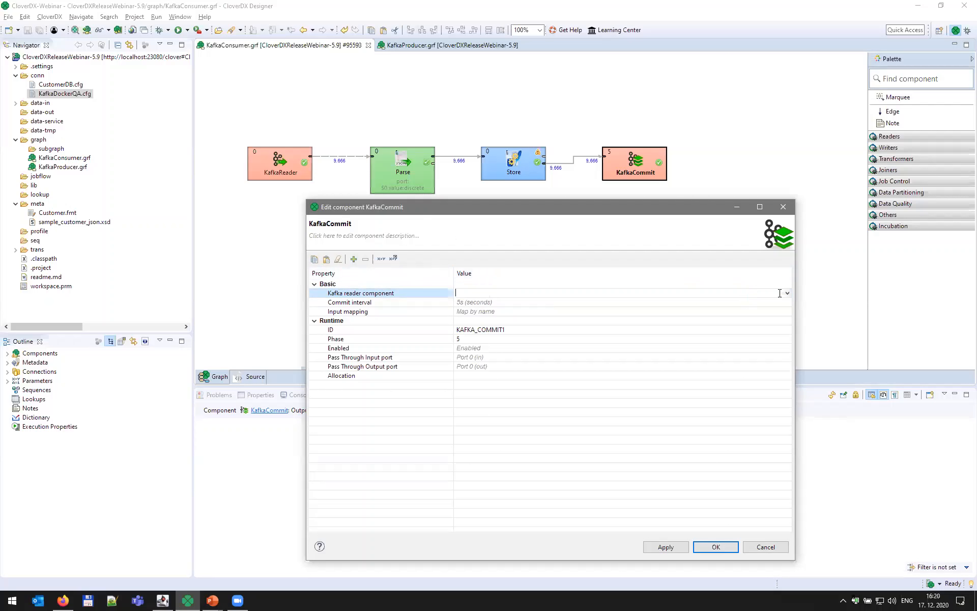
pyautogui.click(788, 294)
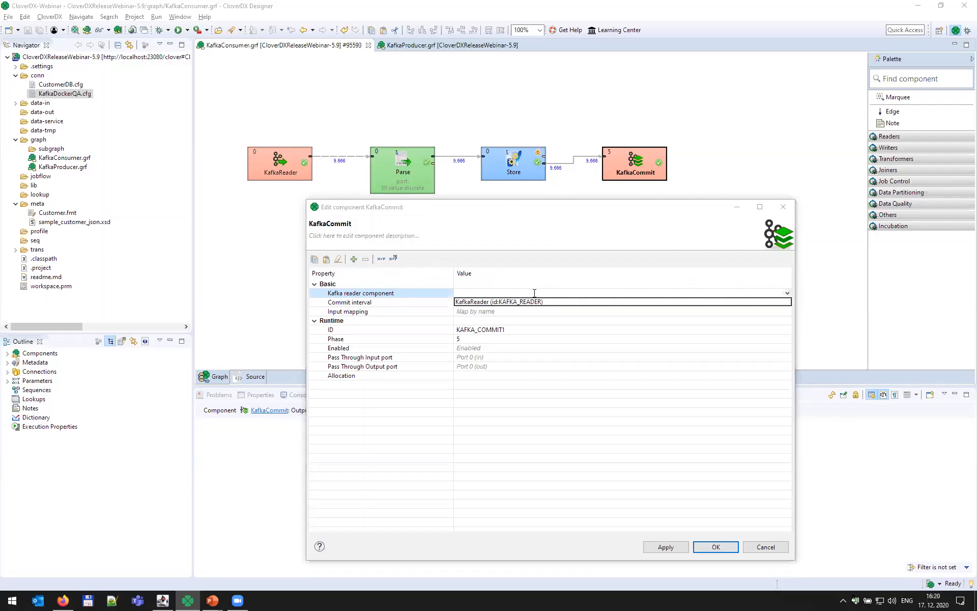
pyautogui.click(473, 303)
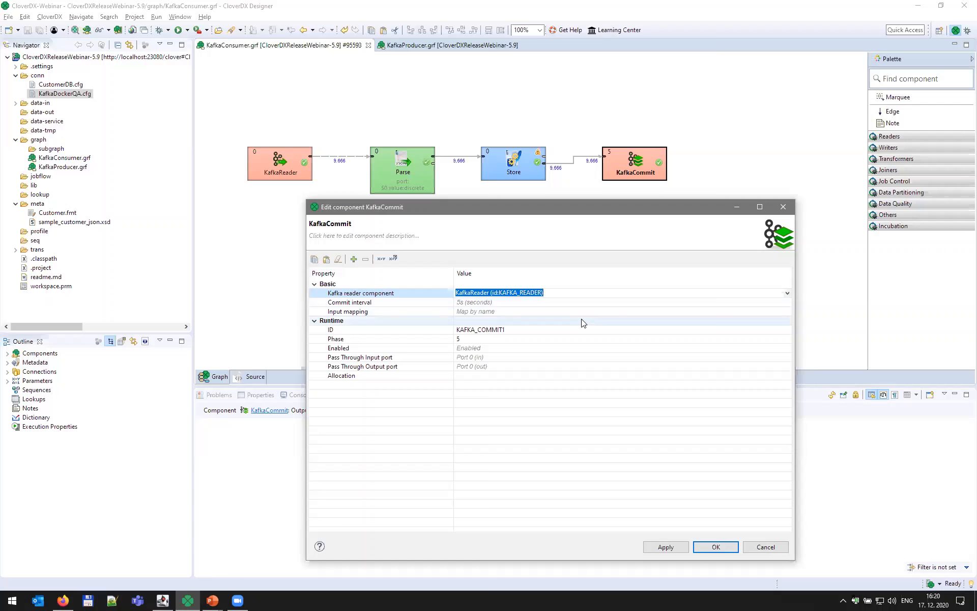
pyautogui.click(763, 546)
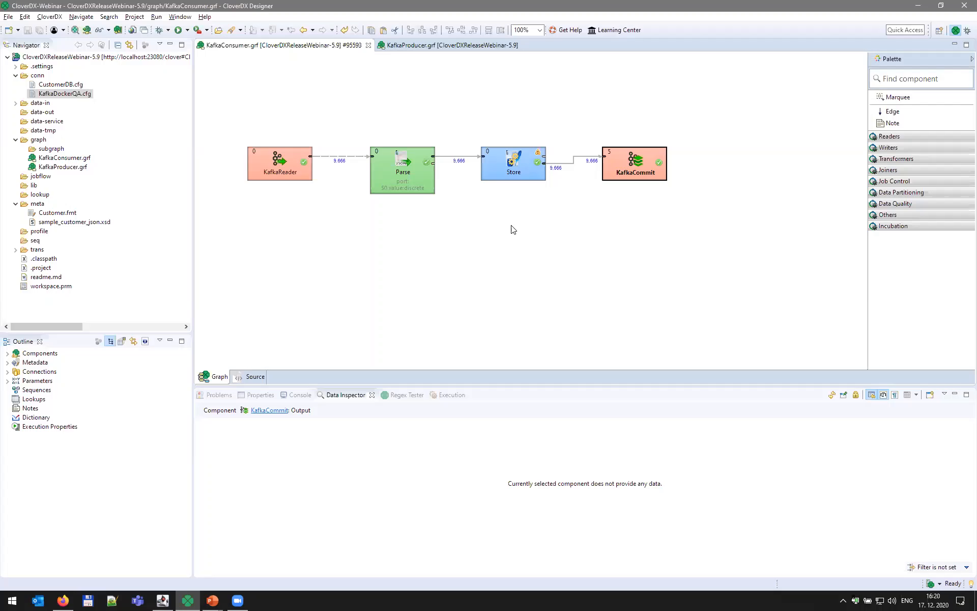
pyautogui.hotkey('alt', 'Tab')
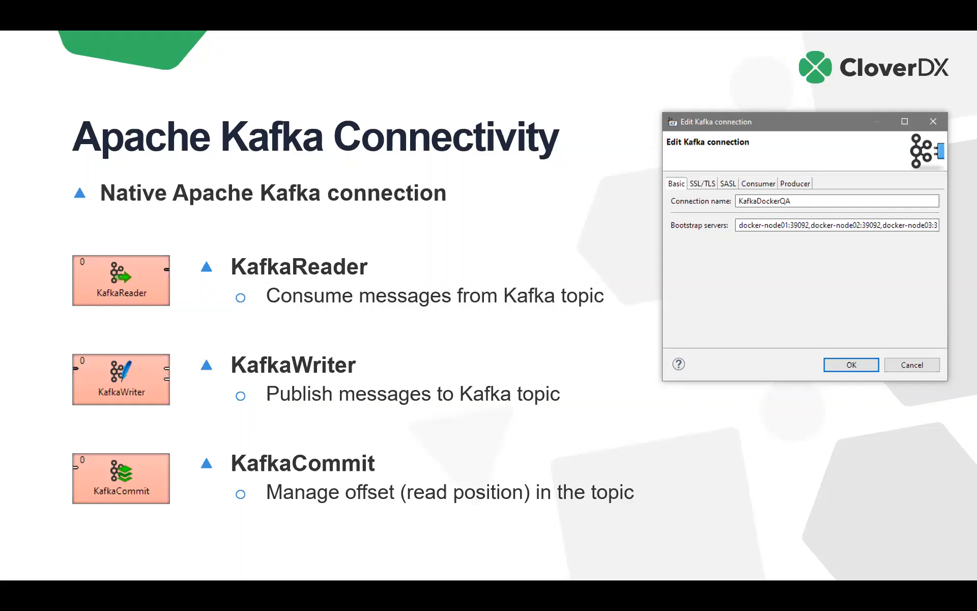
pyautogui.press('Right')
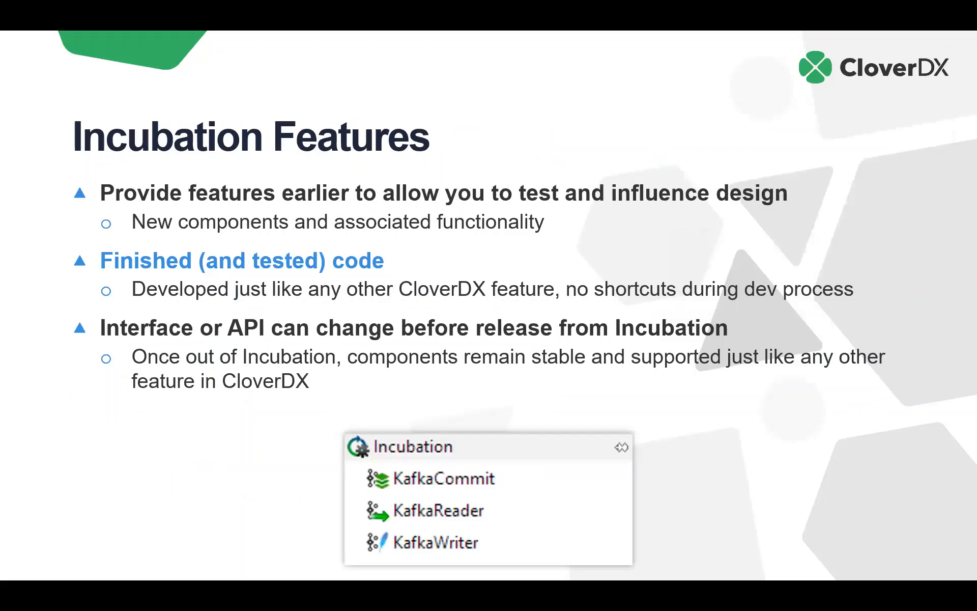